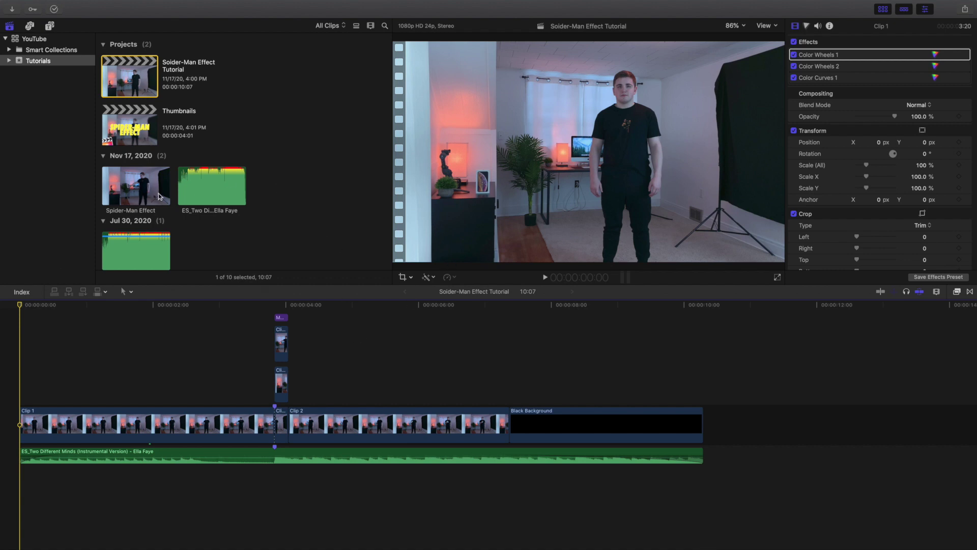
Play the raw Spider-Man Effect clip from the browser to review the source footage.
click(123, 178)
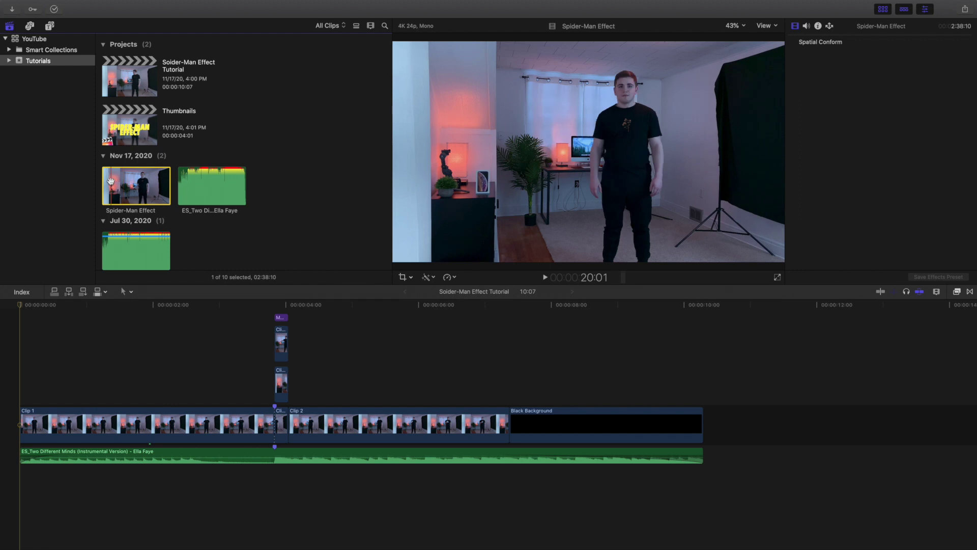
key(space)
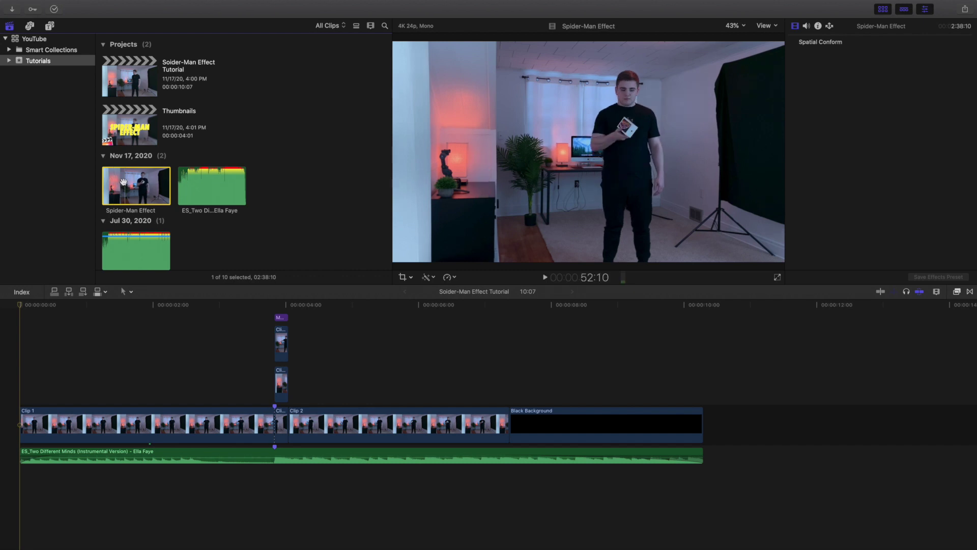
key(space)
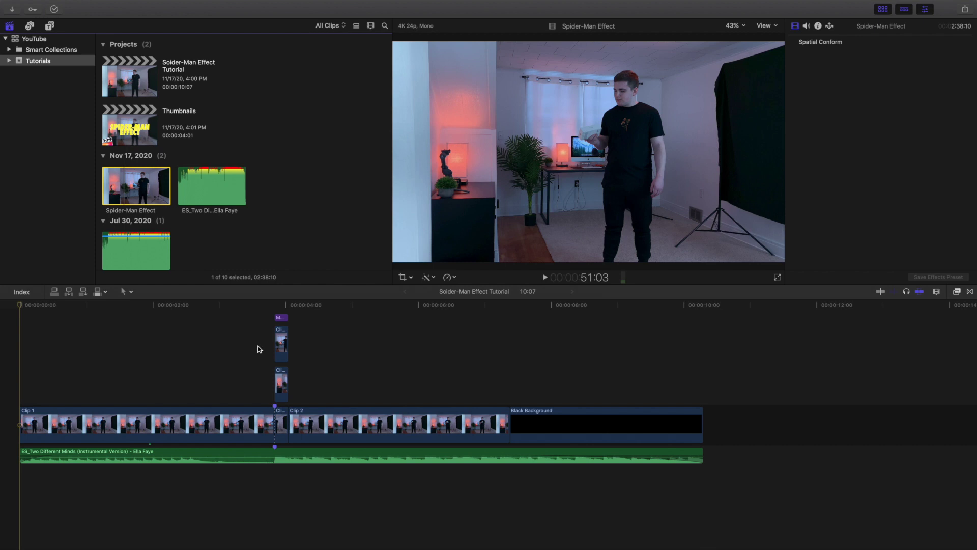
Disable the Moderate Motion Blur title and the two connected clips stacked above the main storyline at 3:20.
scroll(261, 349, up, 2)
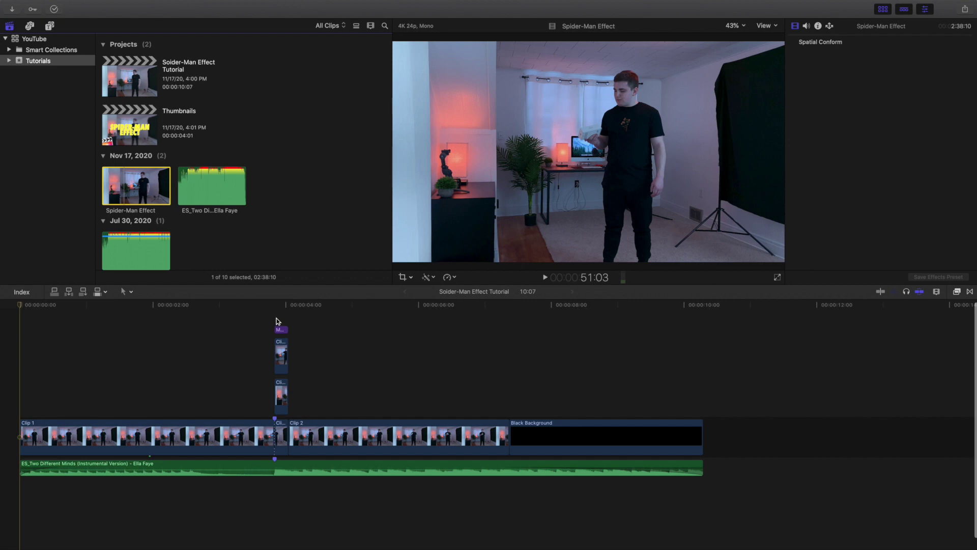
click(276, 321)
key(c)
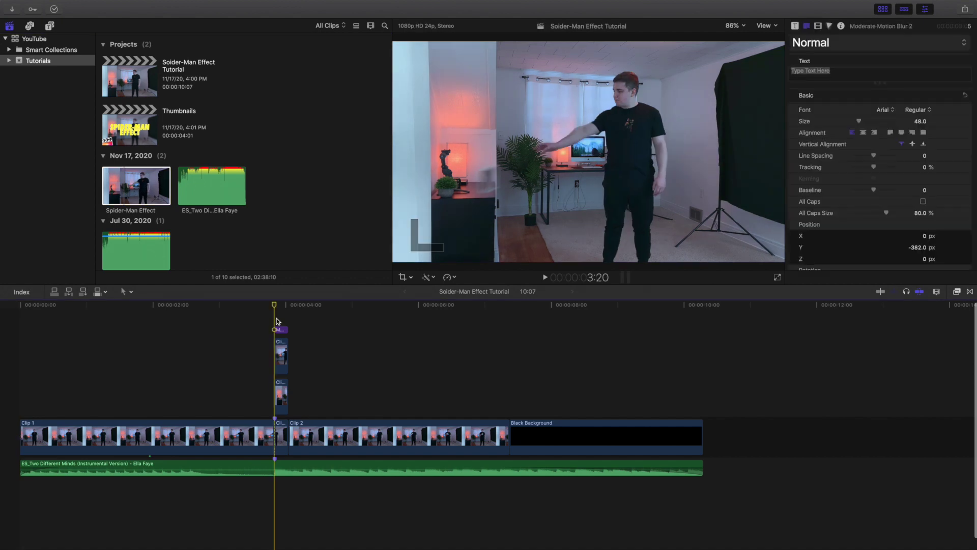
key(super+equal)
key(super+equal)
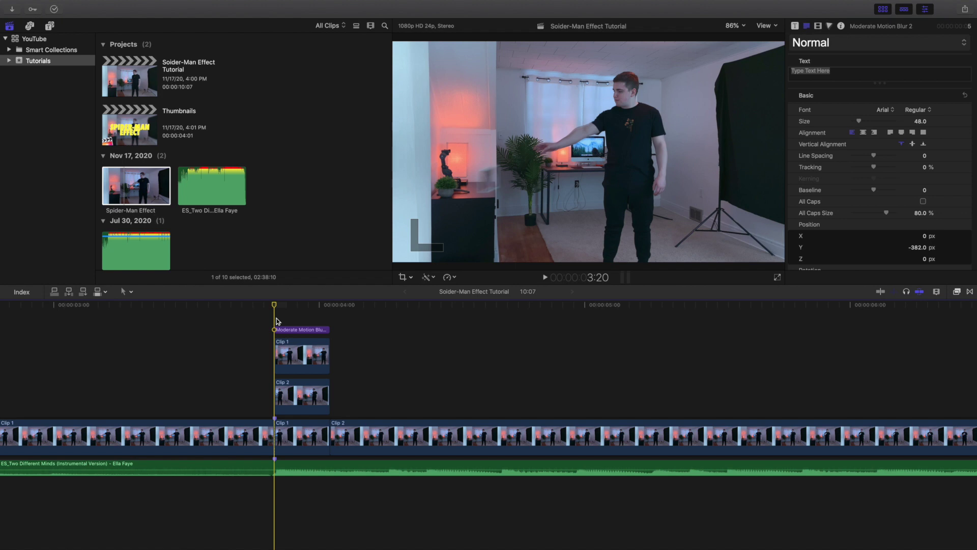
scroll(278, 320, up, 1)
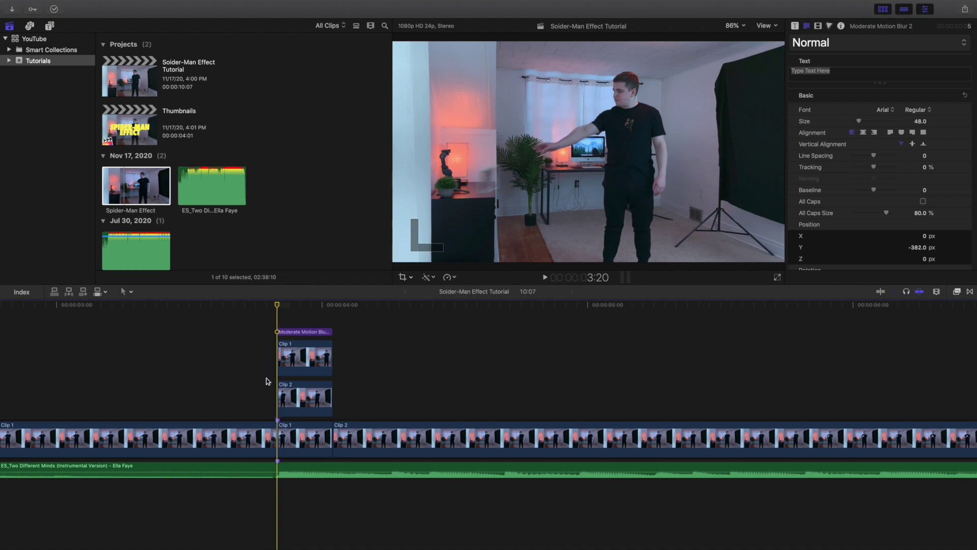
click(276, 329)
drag(288, 309, 299, 408)
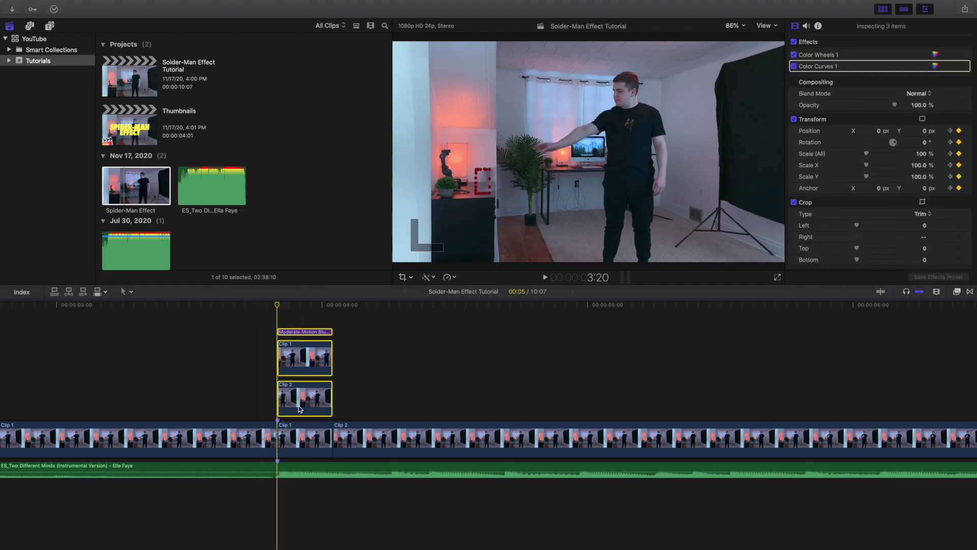
key(v)
Play the underlying footage from 3:20 through the cut into Clip 2.
click(277, 314)
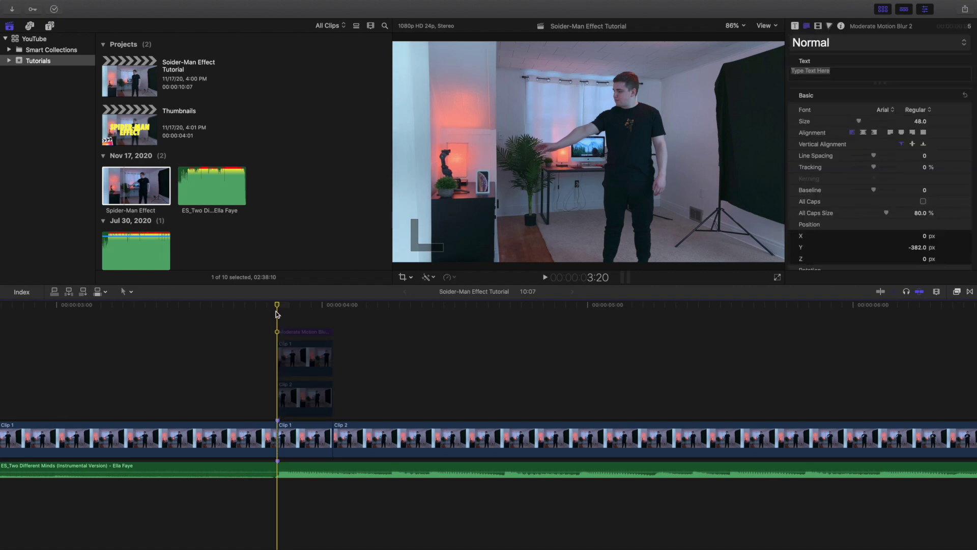
key(space)
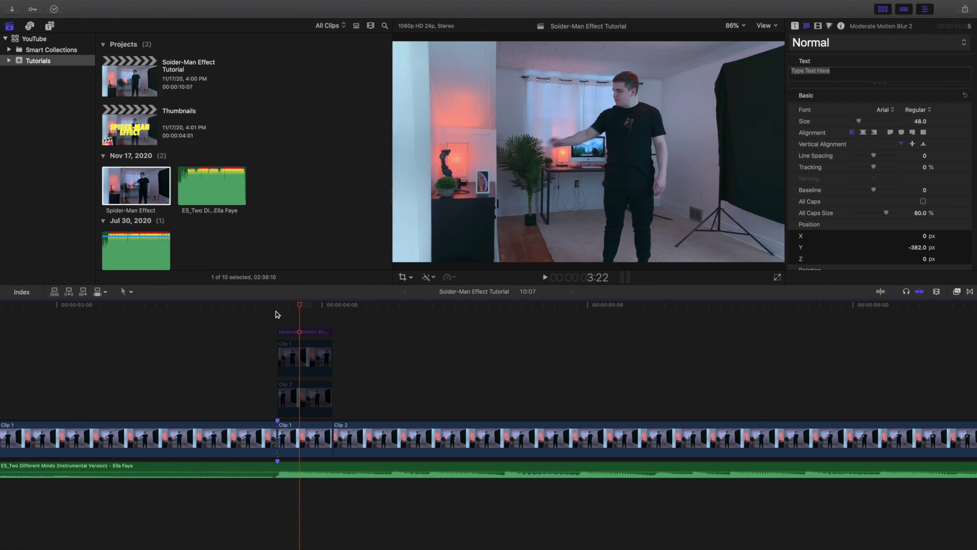
key(space)
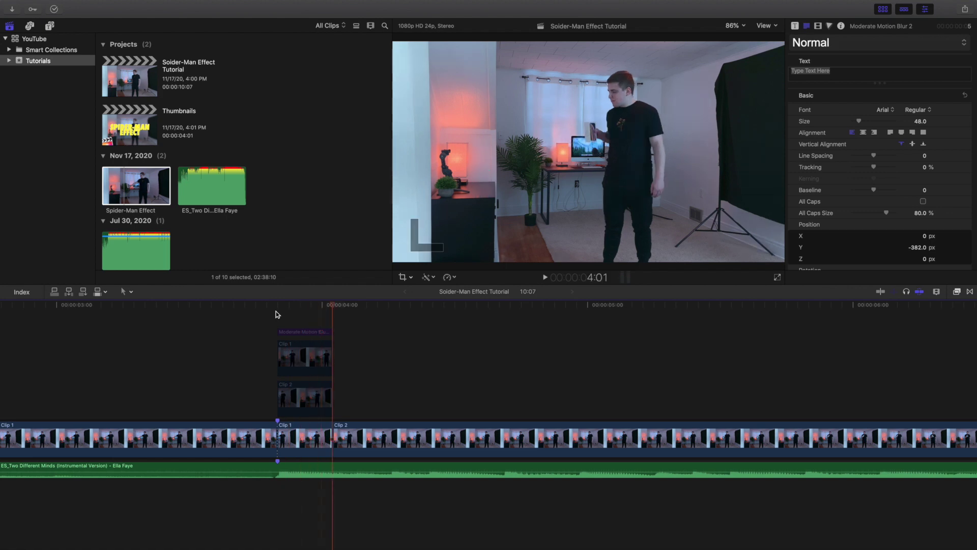
click(277, 308)
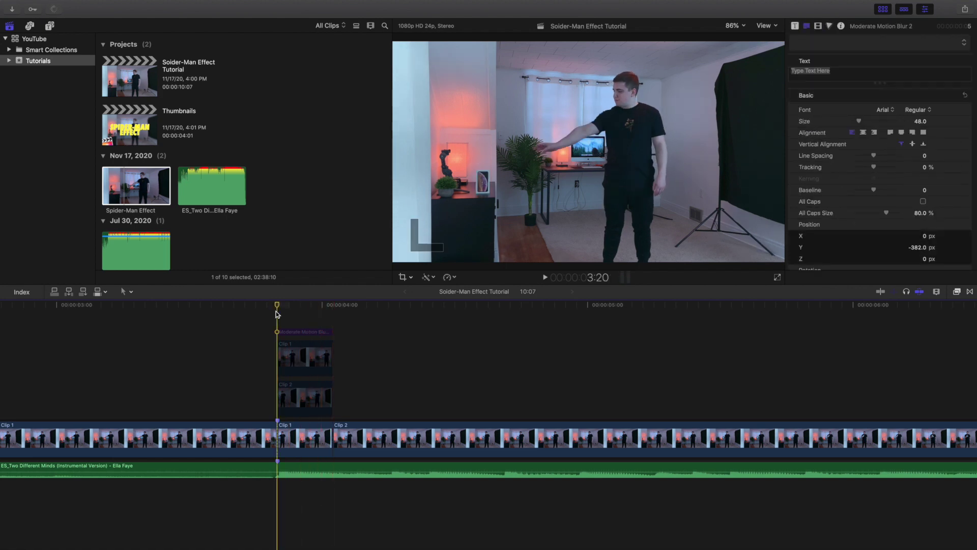
key(space)
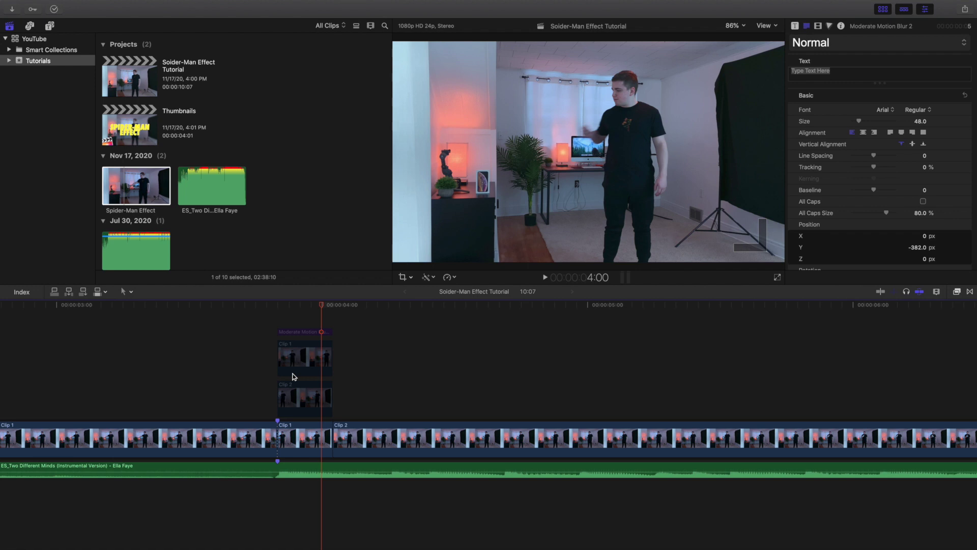
Compare the frames on either side of the 4:01 cut between Clip 1 and Clip 2, checking how the hand position matches.
click(334, 324)
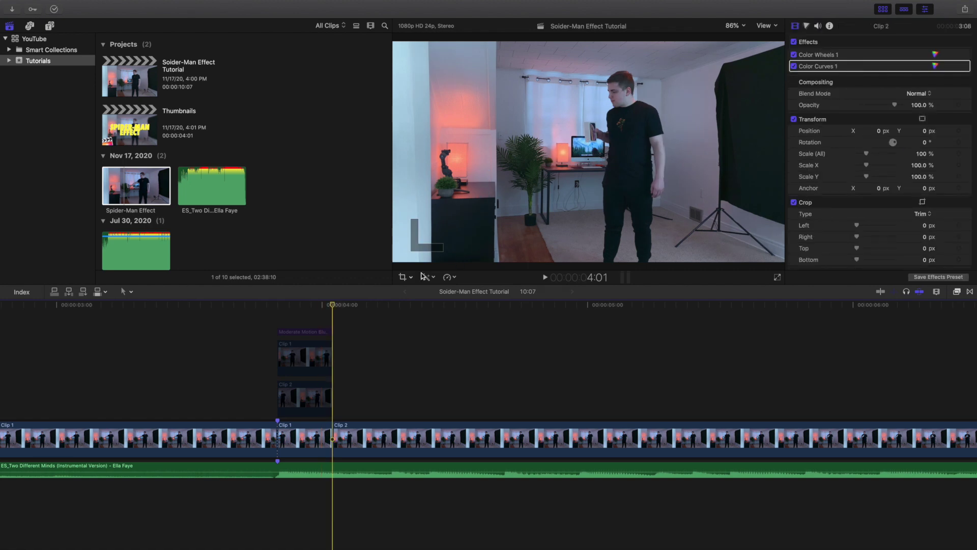
click(321, 318)
click(283, 319)
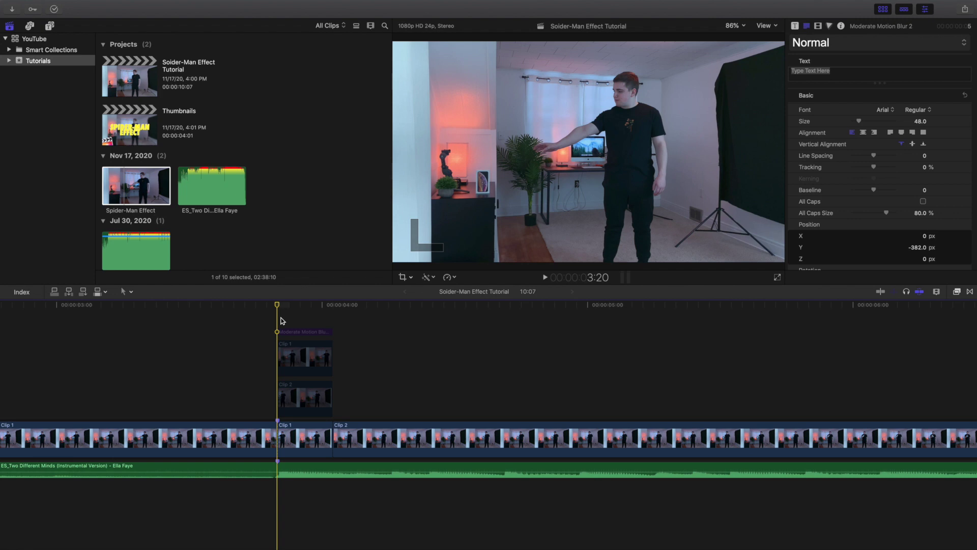
key(space)
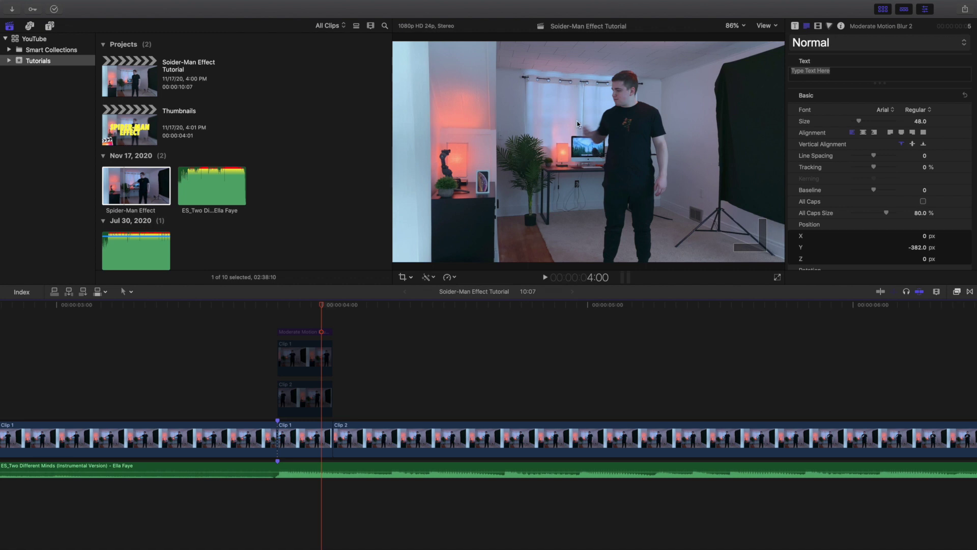
key(Right)
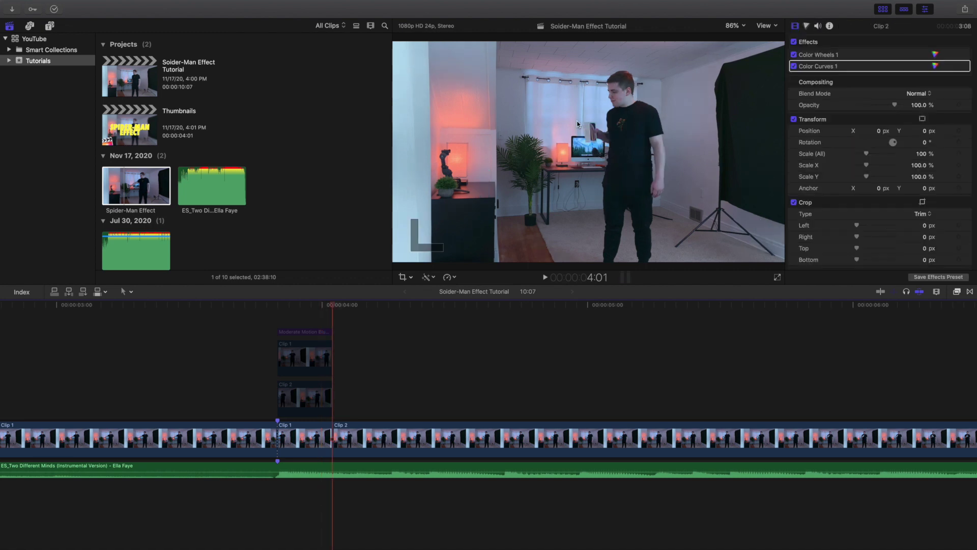
click(319, 313)
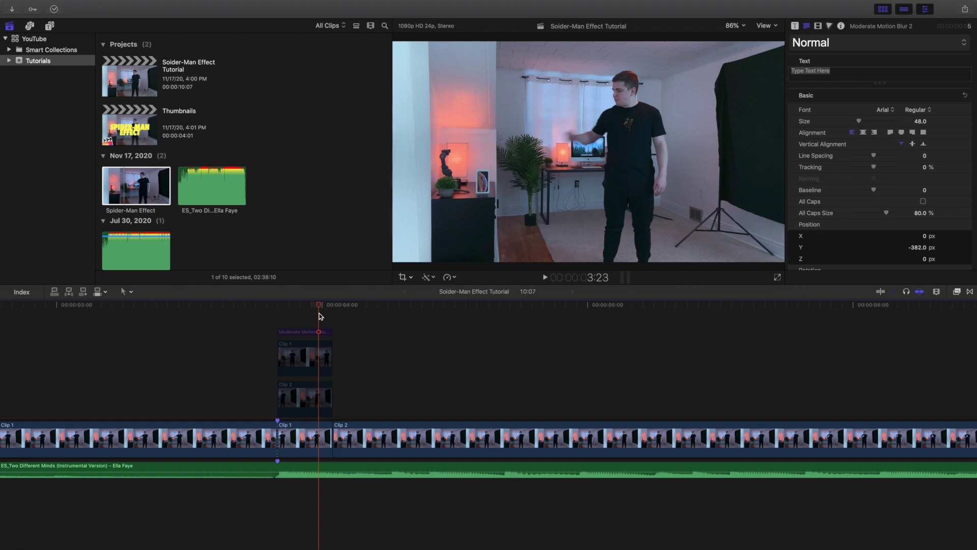
key(Right)
key(Right)
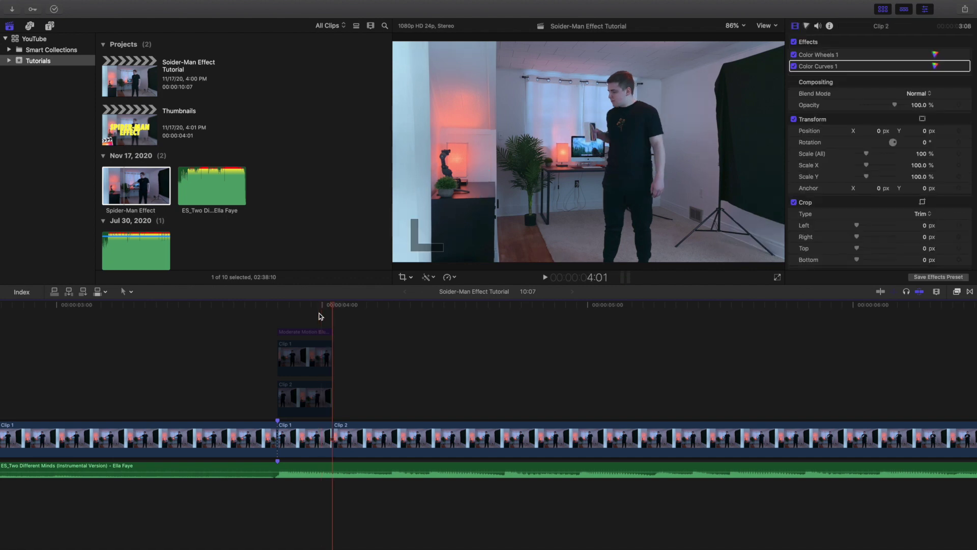
click(321, 316)
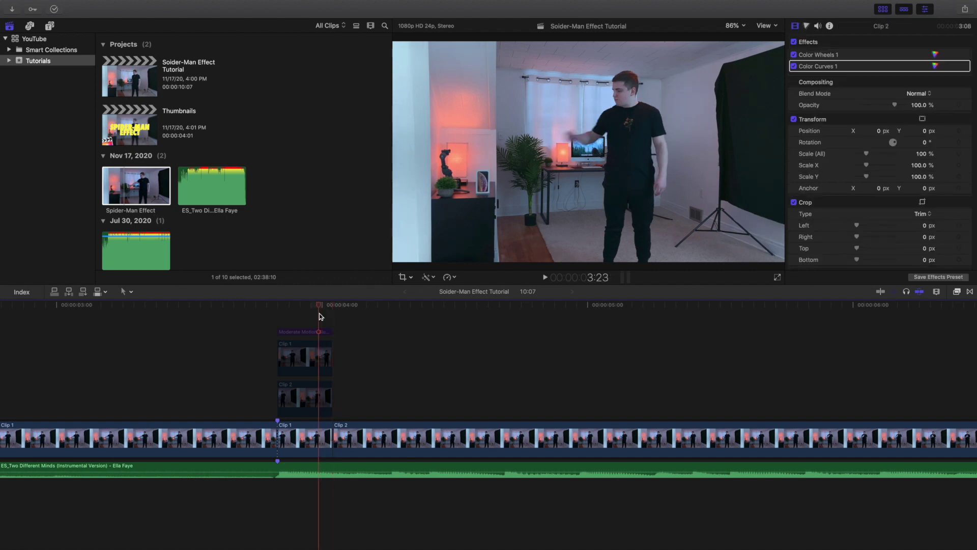
key(Right)
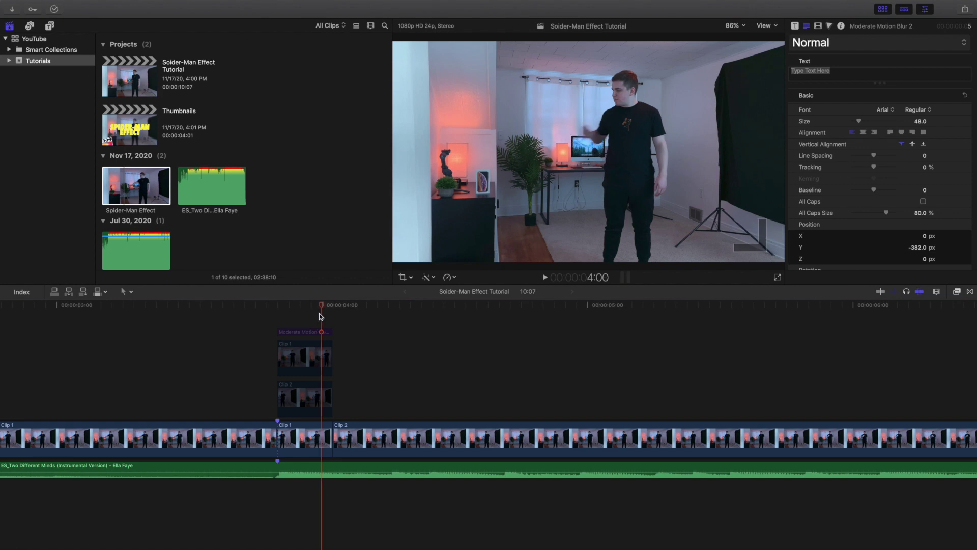
key(Right)
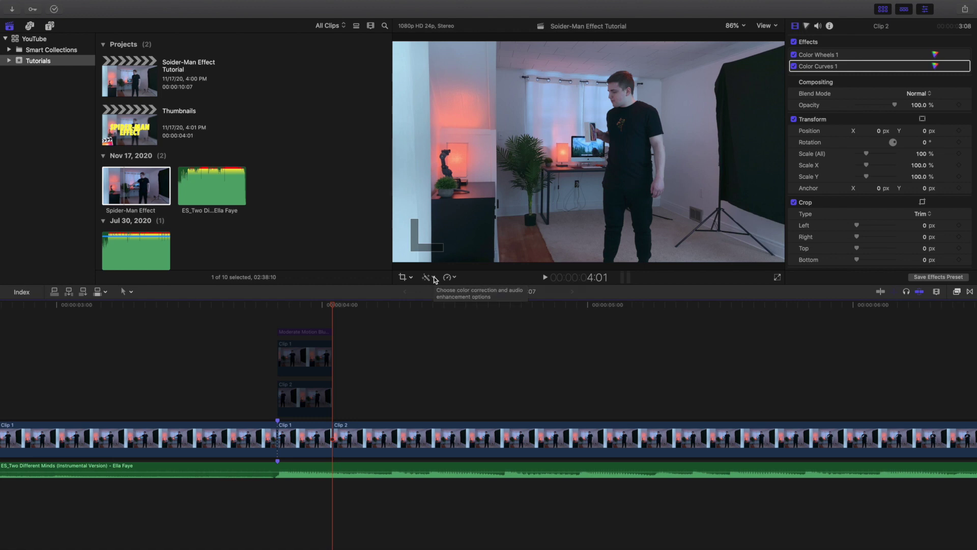
Enable the upper connected Clip 1 above the short effect section of the main storyline.
scroll(314, 408, left, 5)
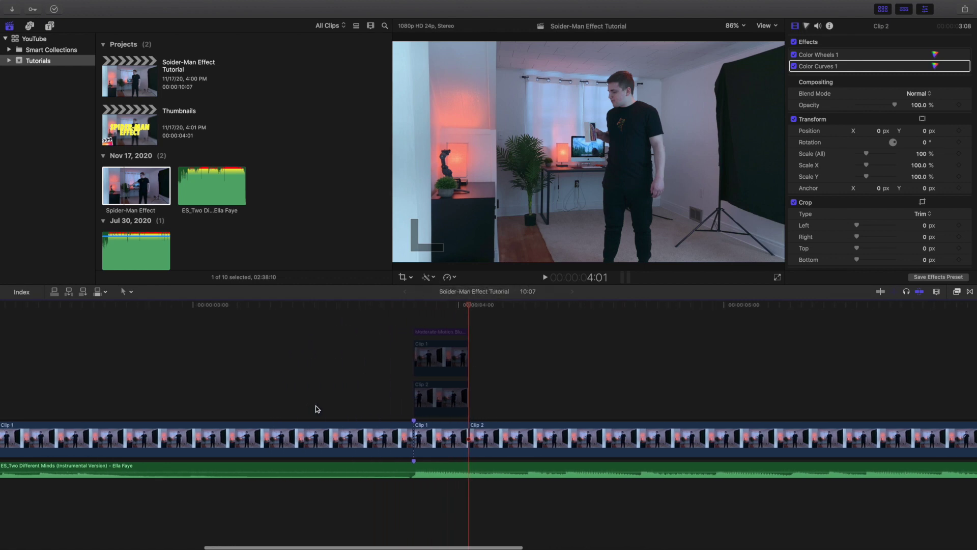
scroll(292, 407, left, 5)
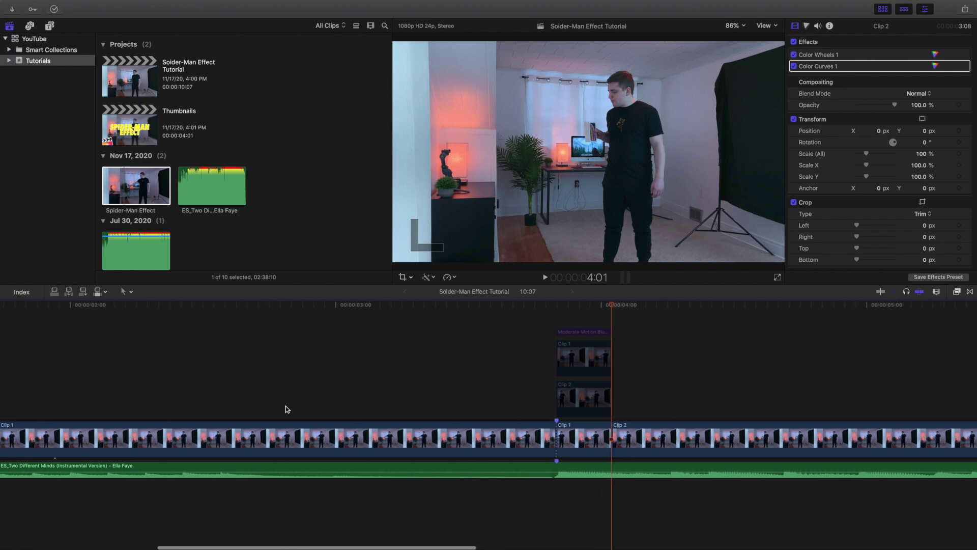
scroll(286, 405, left, 2)
scroll(292, 407, right, 3)
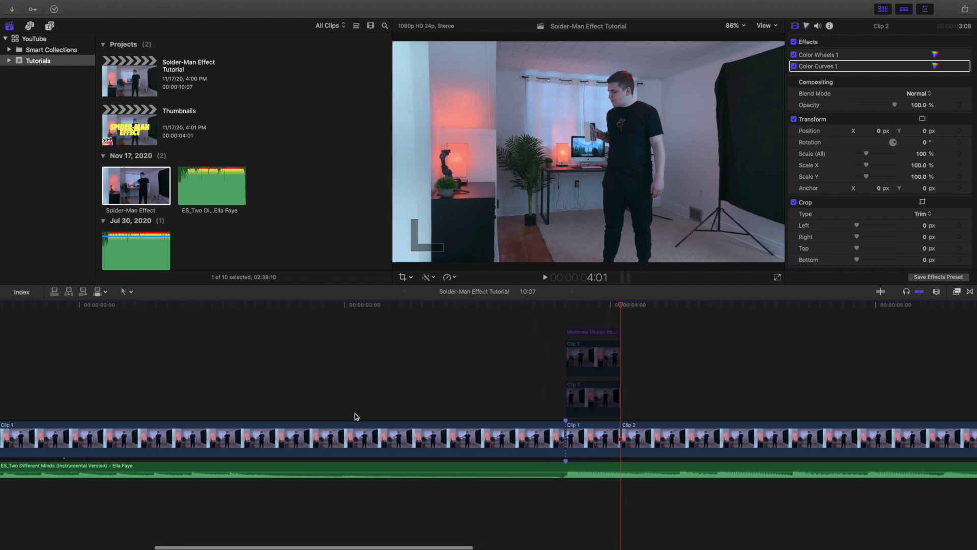
click(573, 309)
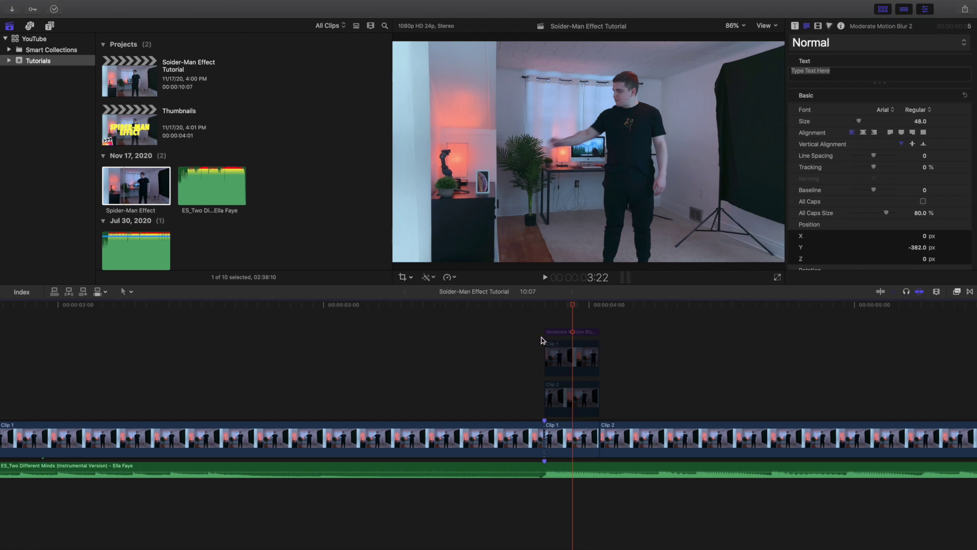
click(564, 363)
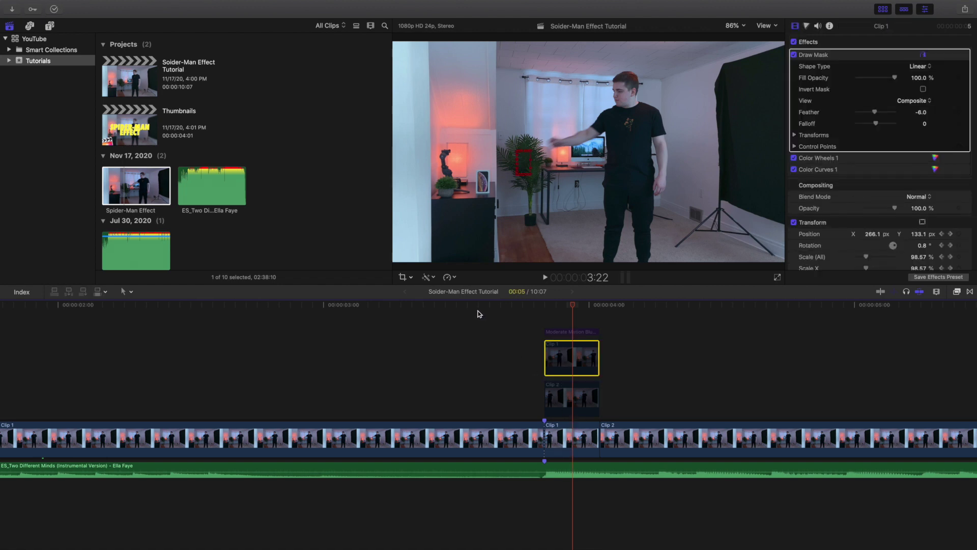
Show the retime editor for the upper connected Clip 1 and check the Hold speed option.
click(450, 277)
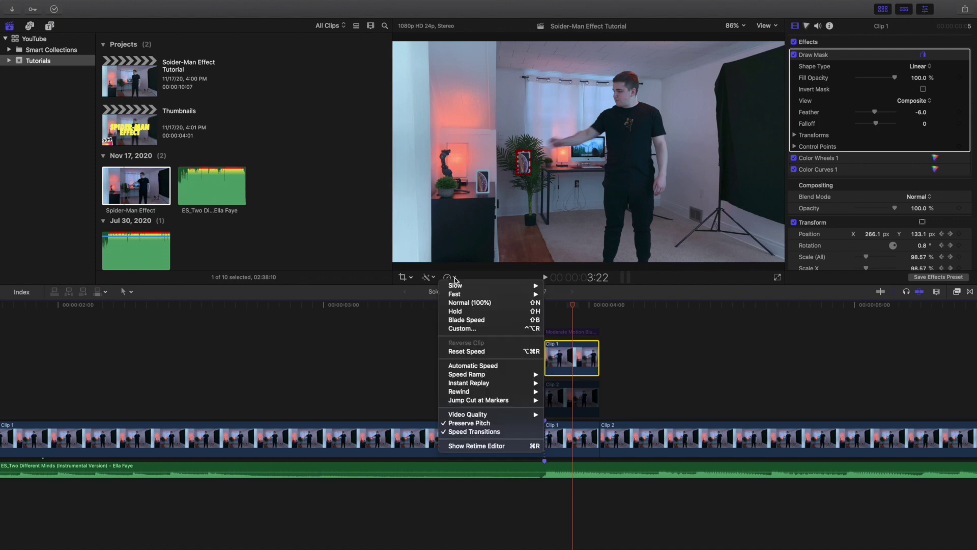
click(457, 445)
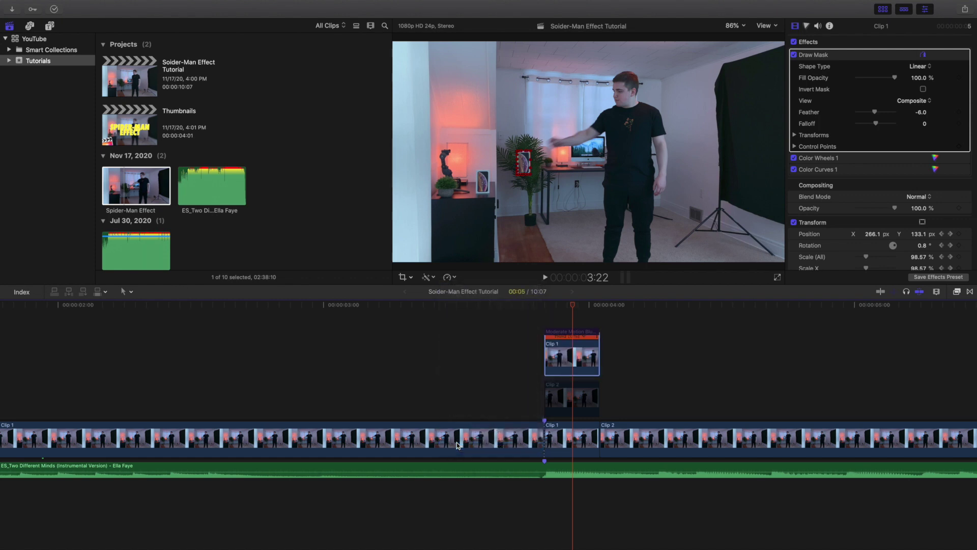
scroll(557, 387, up, 1)
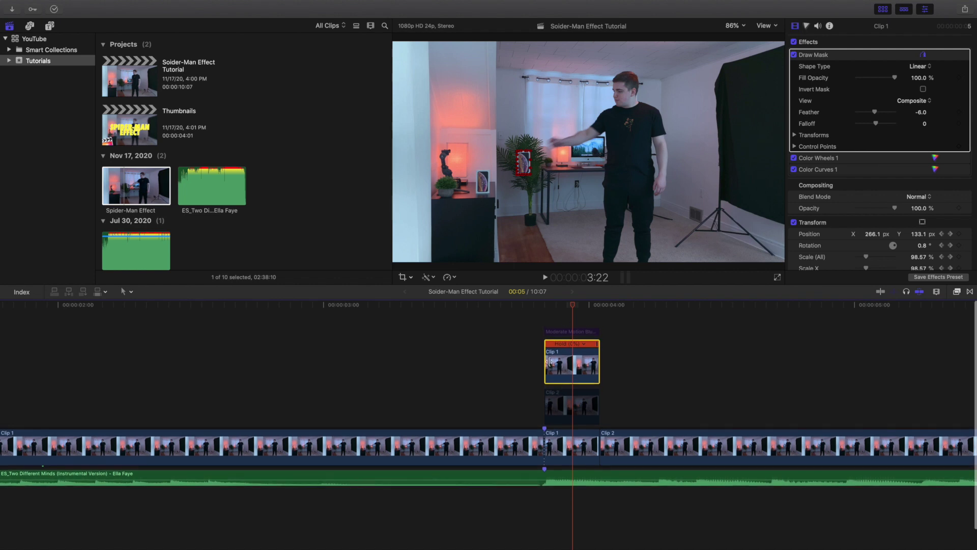
click(451, 278)
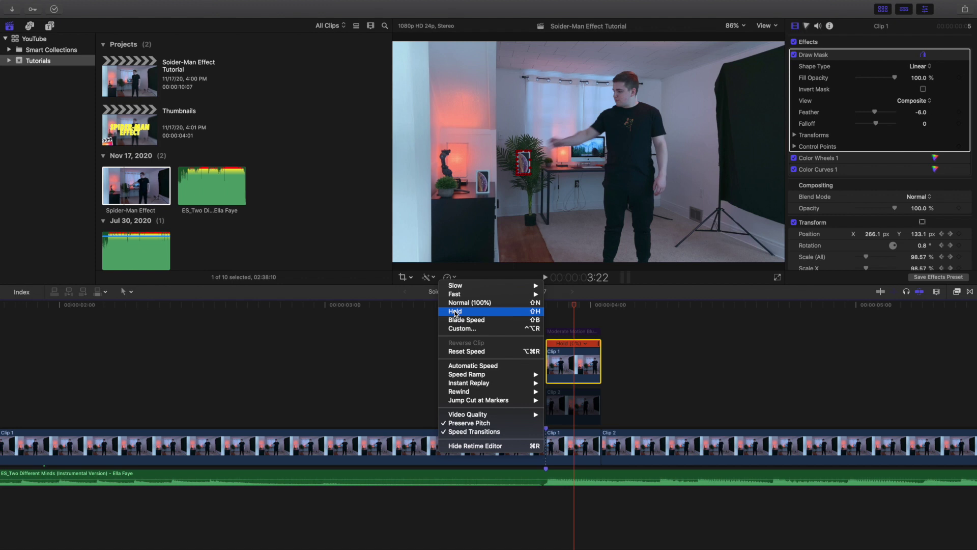
click(422, 332)
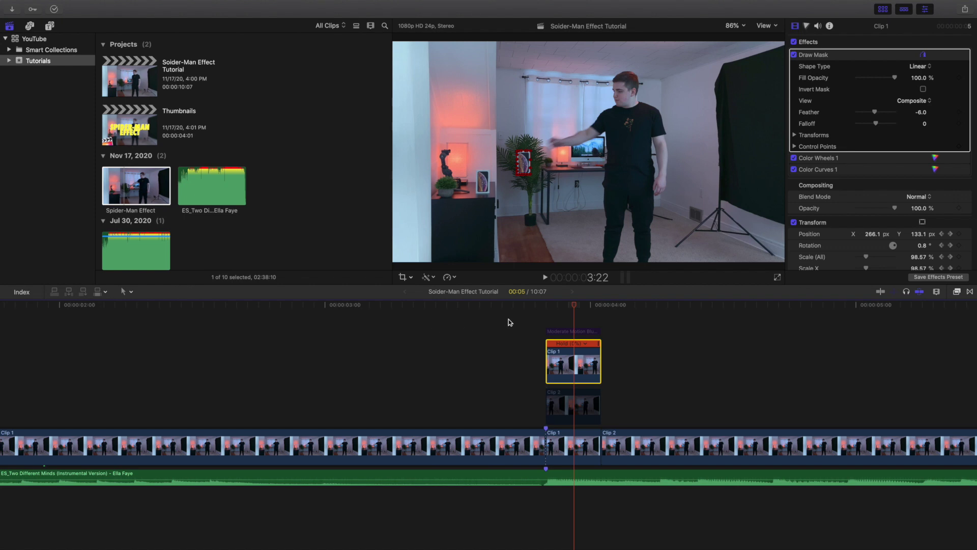
Step through the effect section from 3:20 to review the masked object's movement toward the hand.
click(548, 321)
key(space)
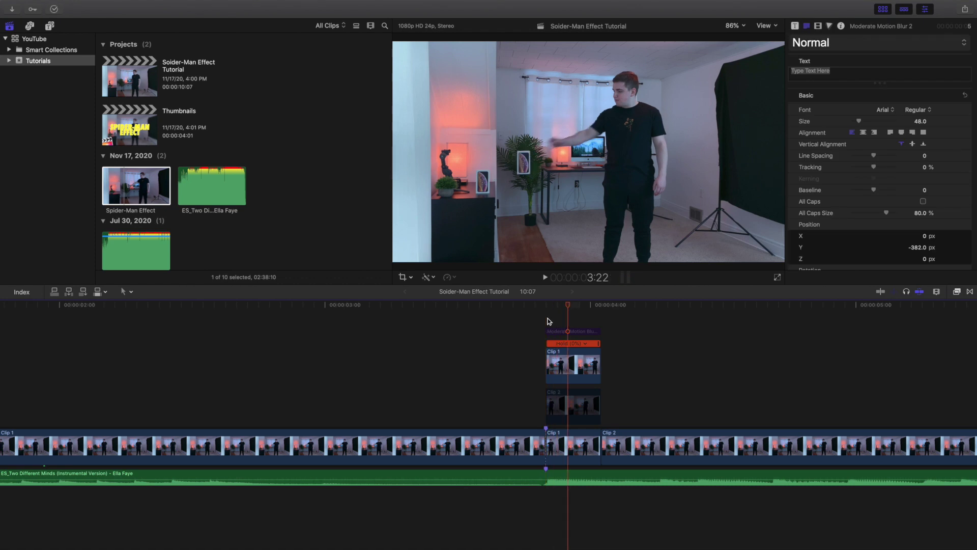
key(Right)
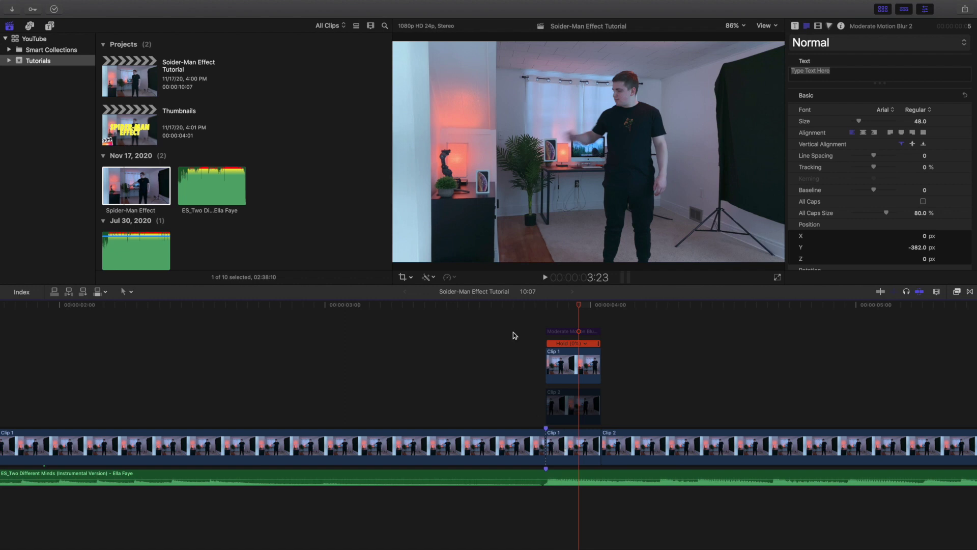
click(545, 323)
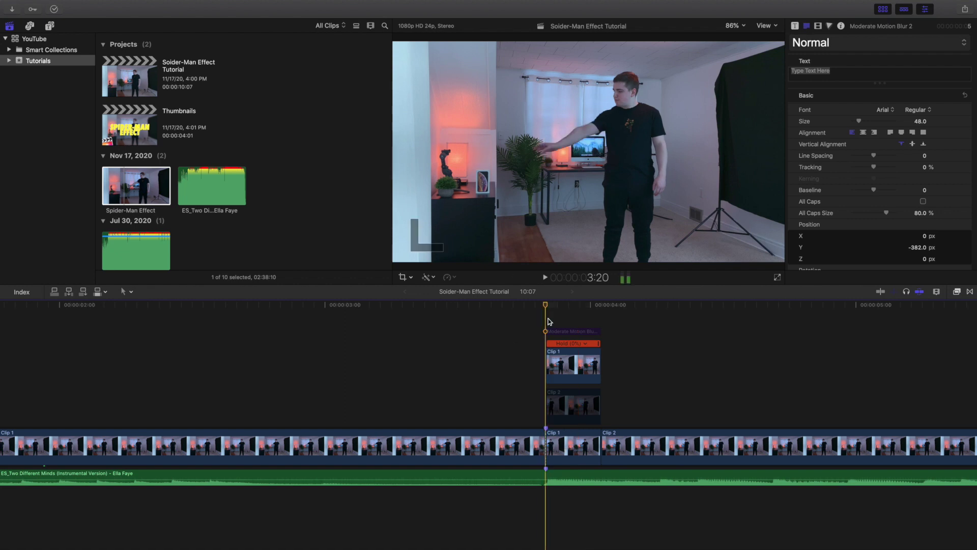
Inspect the Draw Mask outline around the phone box on the upper Clip 1 at 600% viewer zoom, ending with the viewer fitted again.
click(572, 359)
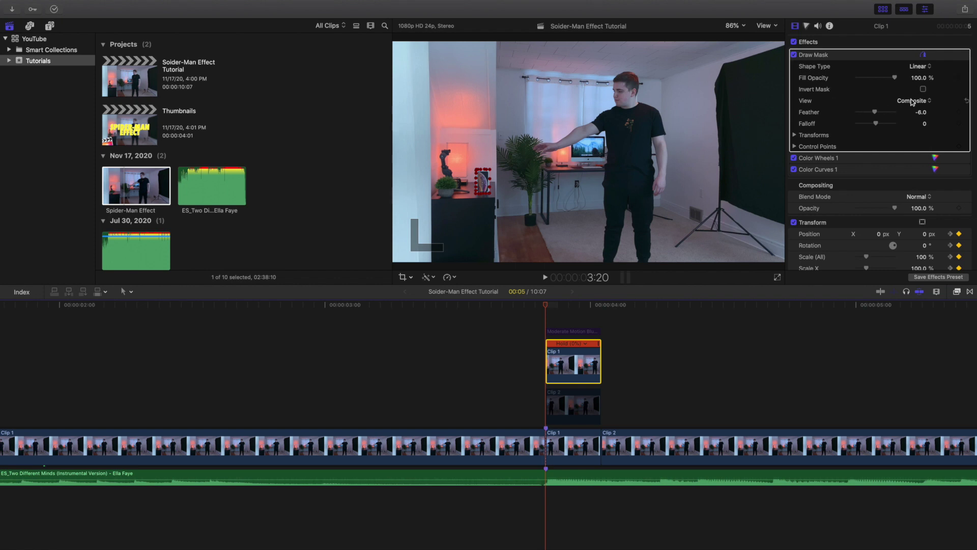
click(732, 26)
click(740, 110)
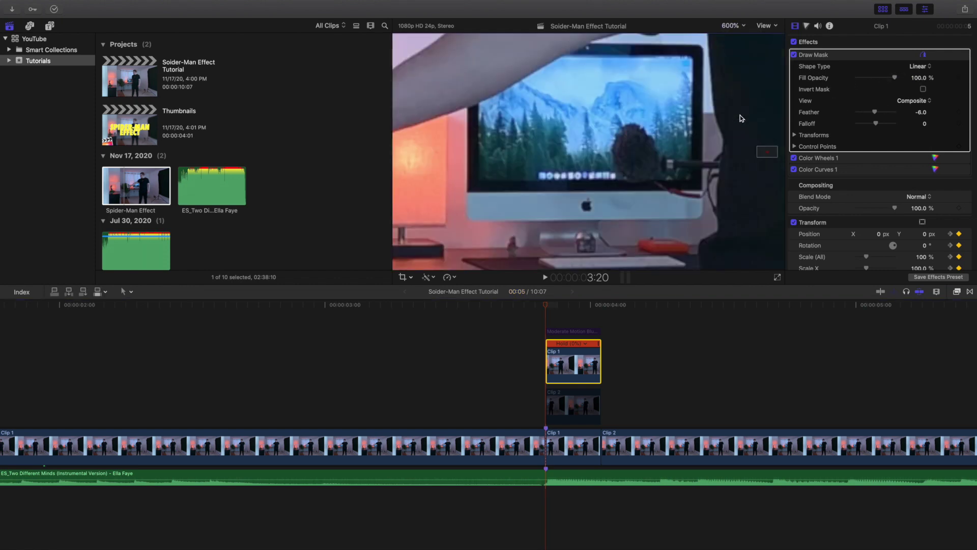
drag(767, 152, 763, 152)
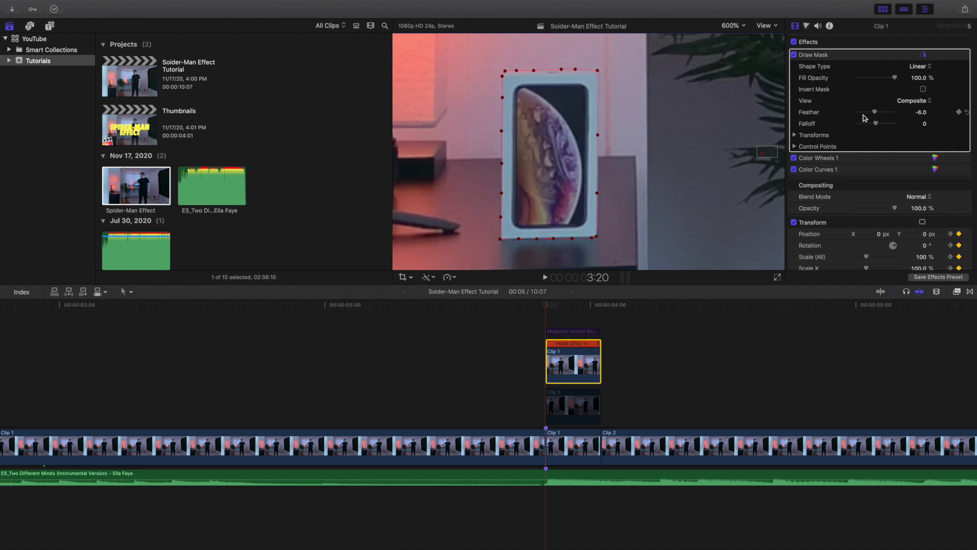
click(731, 28)
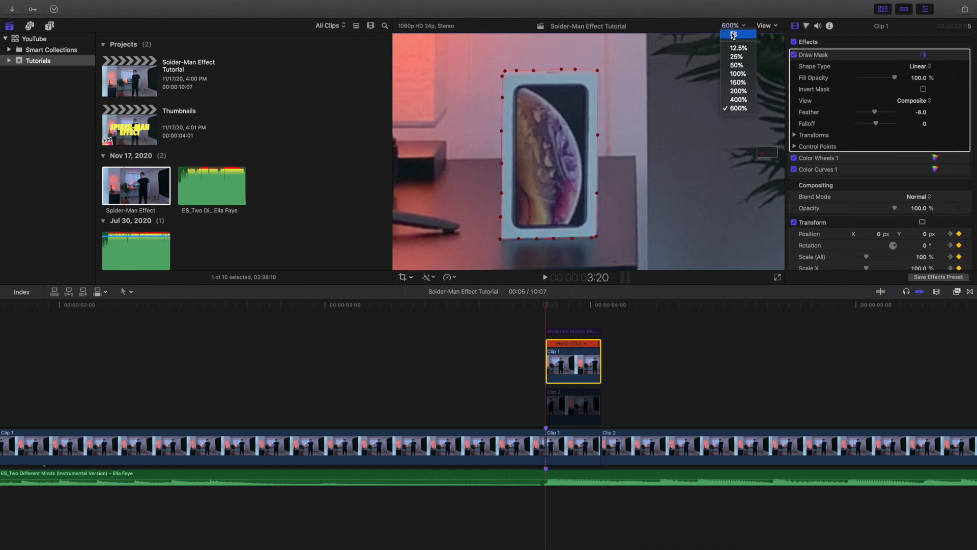
click(733, 34)
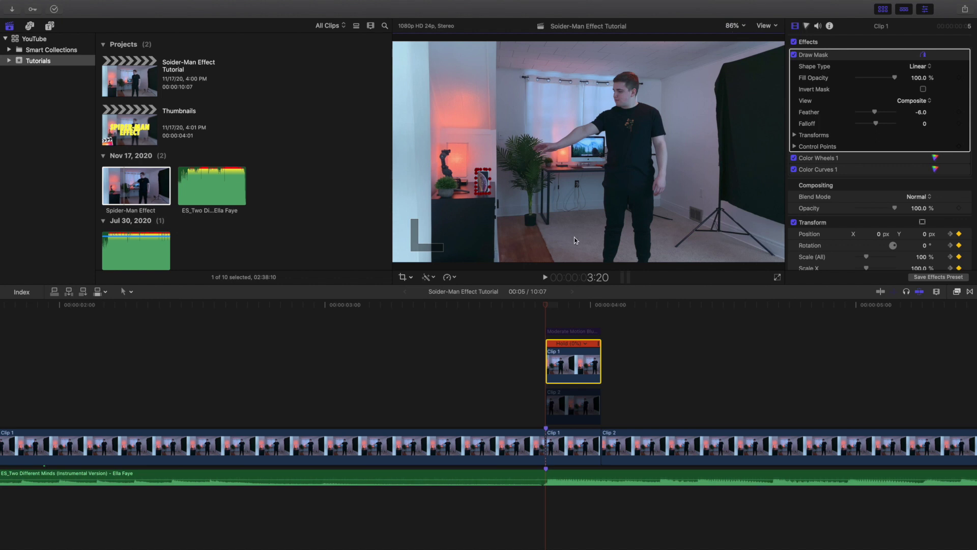
Step from 3:20 to 3:23 to follow the masked phone box's movement, and return to 3:20.
key(Right)
key(Right)
key(Right)
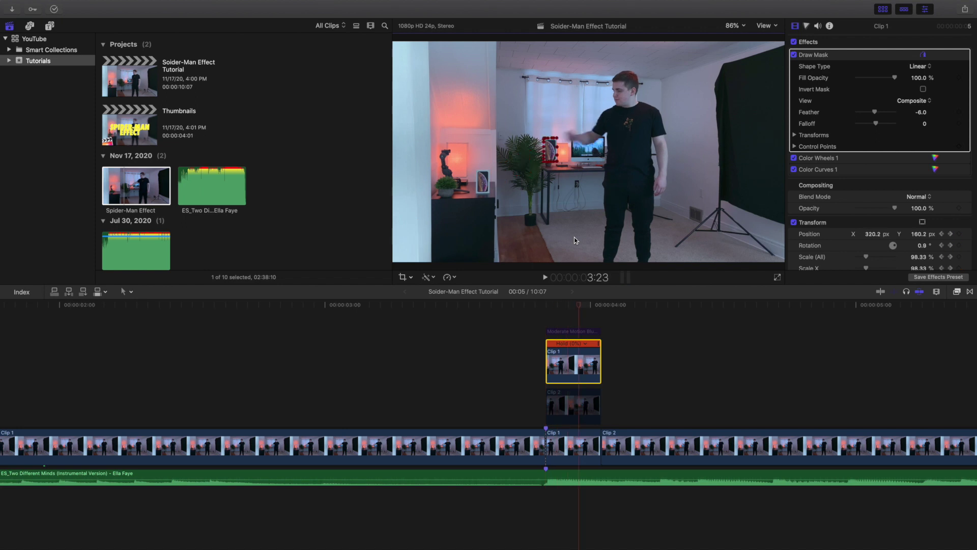
click(547, 330)
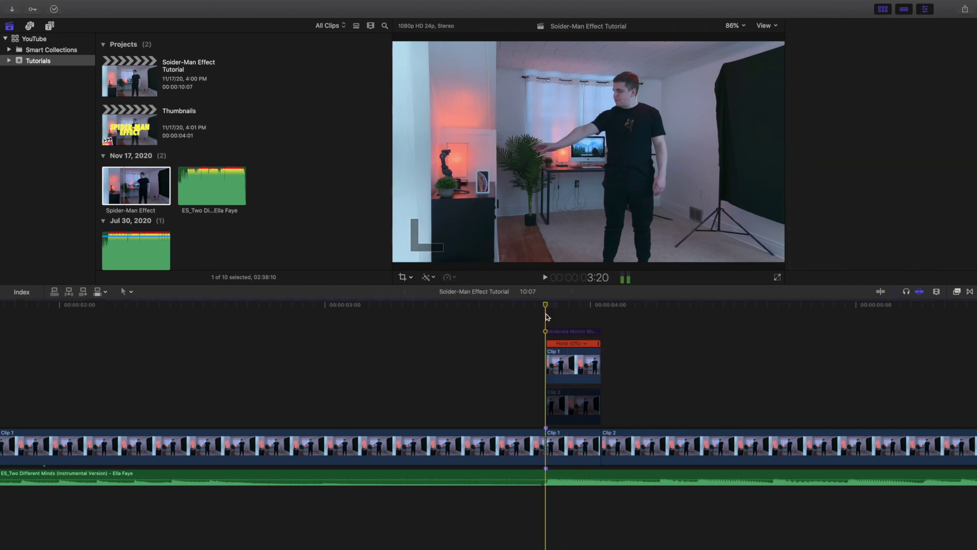
Examine the Transform keyframes of the upper Clip 1, comparing position, rotation and scale at 3:20 and 3:23.
click(564, 355)
scroll(816, 133, down, 3)
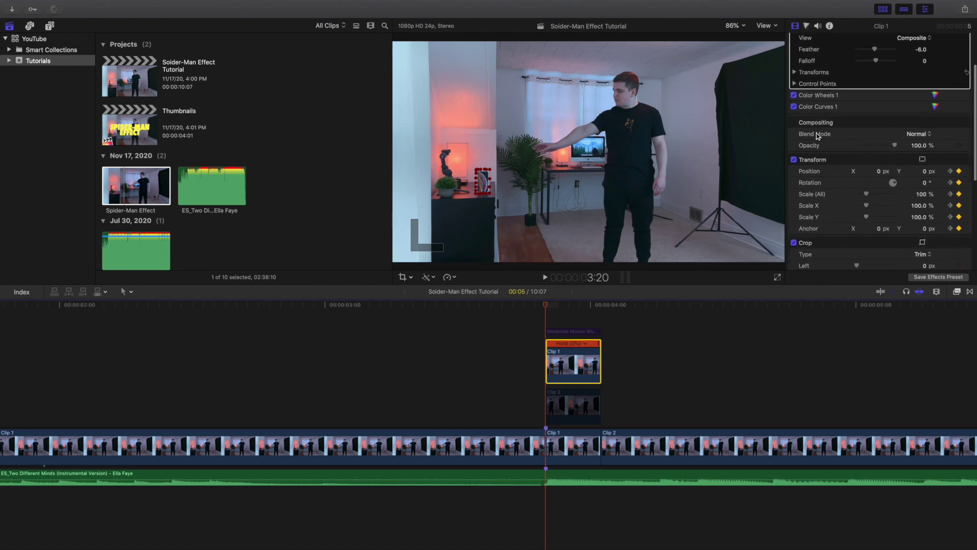
scroll(816, 134, down, 2)
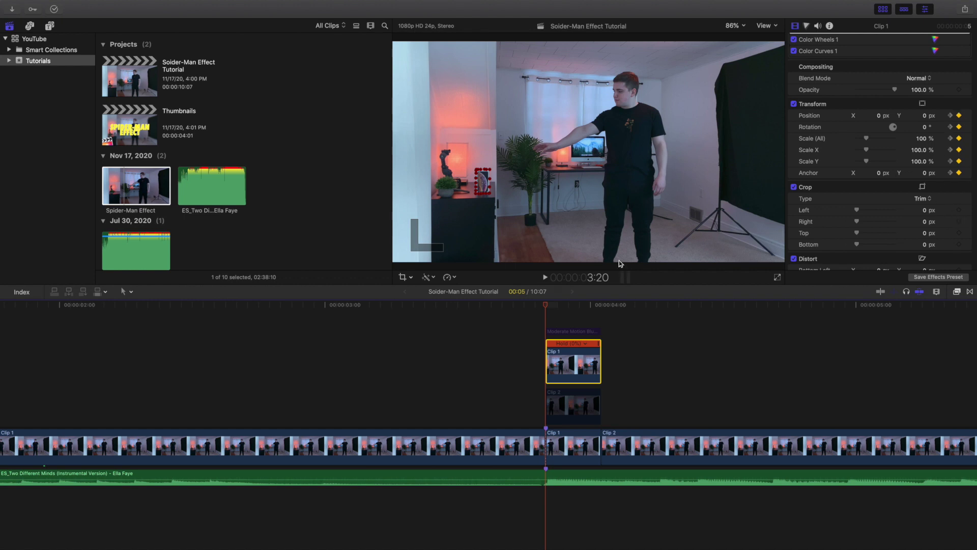
key(Right)
key(Right)
key(Right)
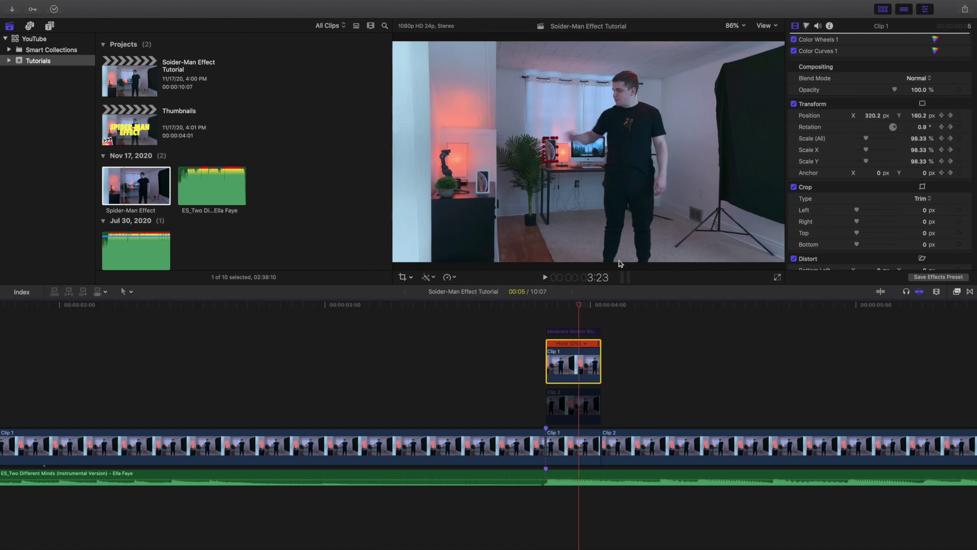
Display the Transform motion path of the upper Clip 1 in the viewer and play the effect through to 4:01.
click(412, 278)
click(416, 289)
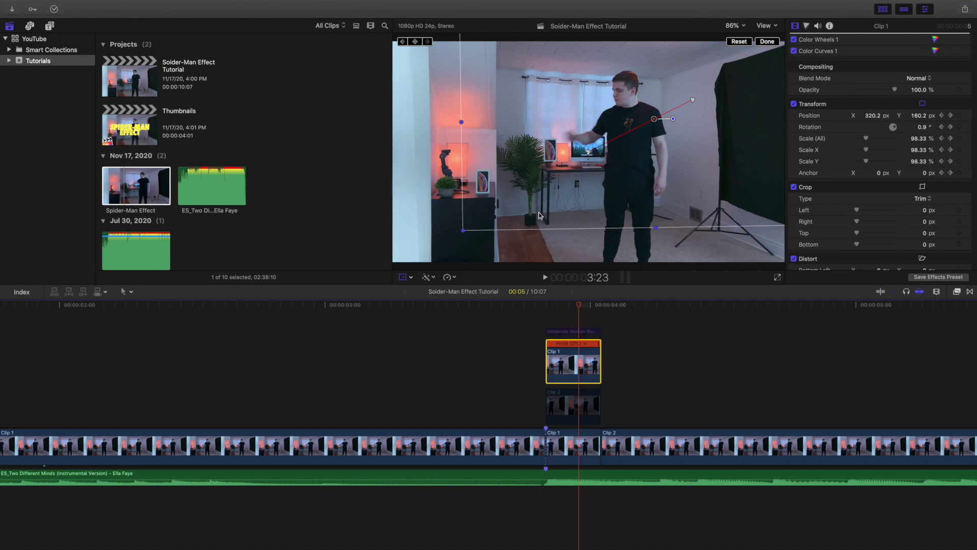
key(l)
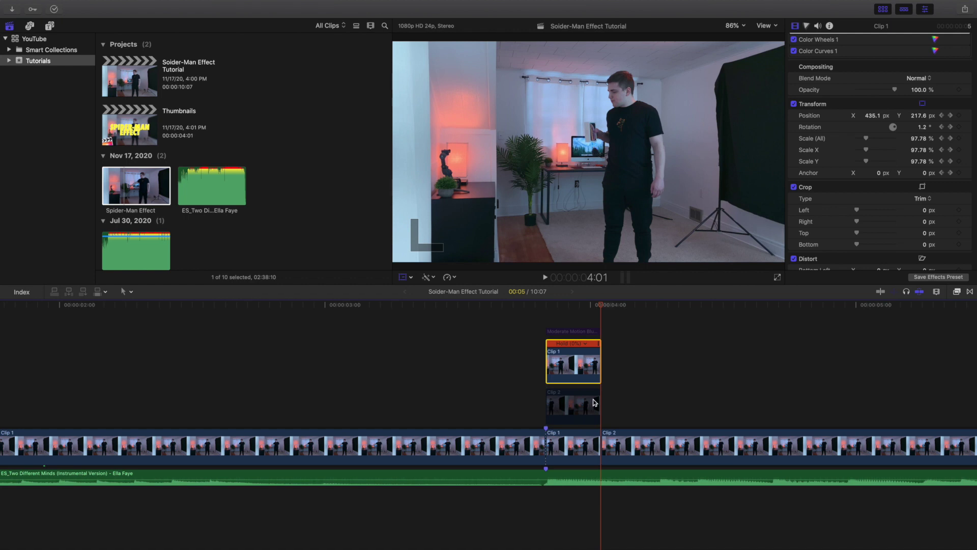
Step from 3:20 to 3:22 to examine the phone box's original spot on the cabinet beside its moving copy.
click(549, 324)
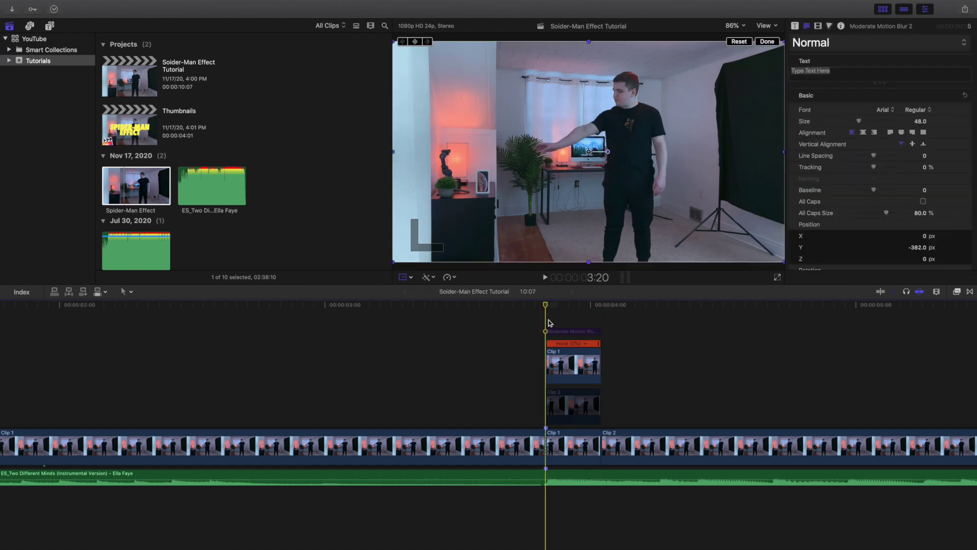
key(Right)
key(Right)
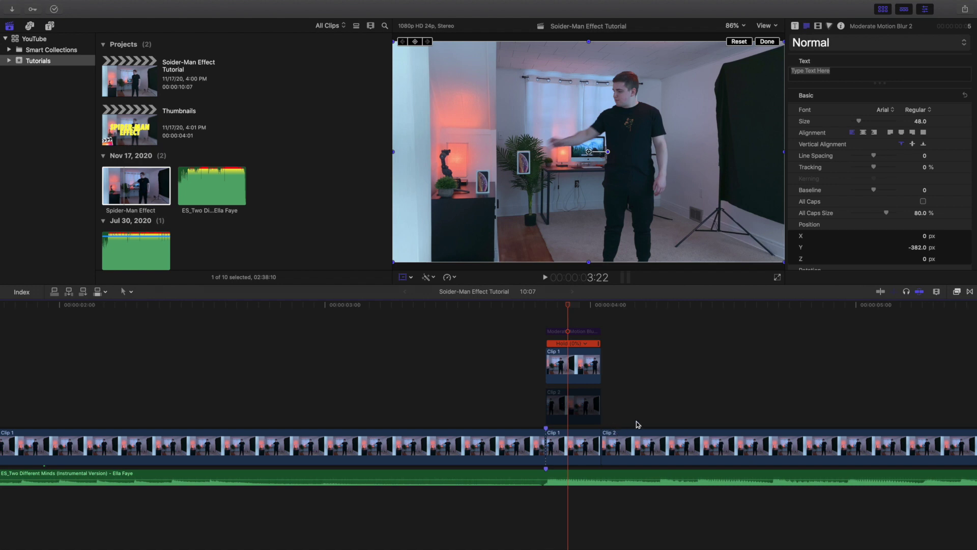
Enable the connected Clip 2 below the masked Clip 1 and show its retime editor.
click(581, 406)
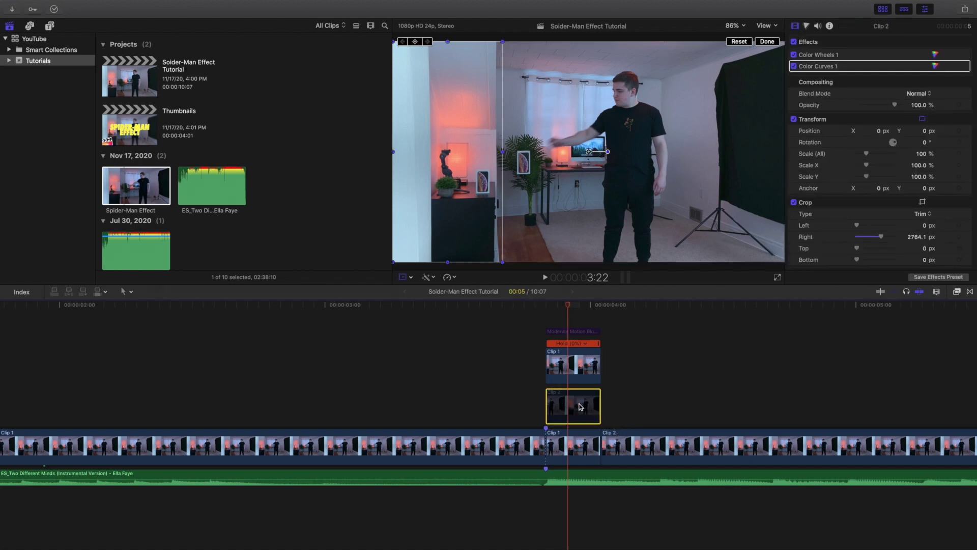
click(453, 278)
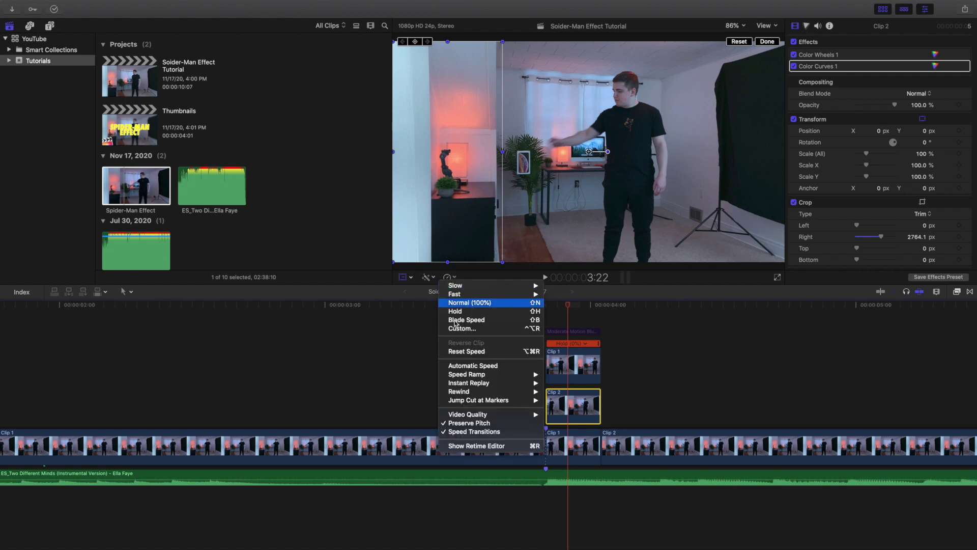
click(504, 446)
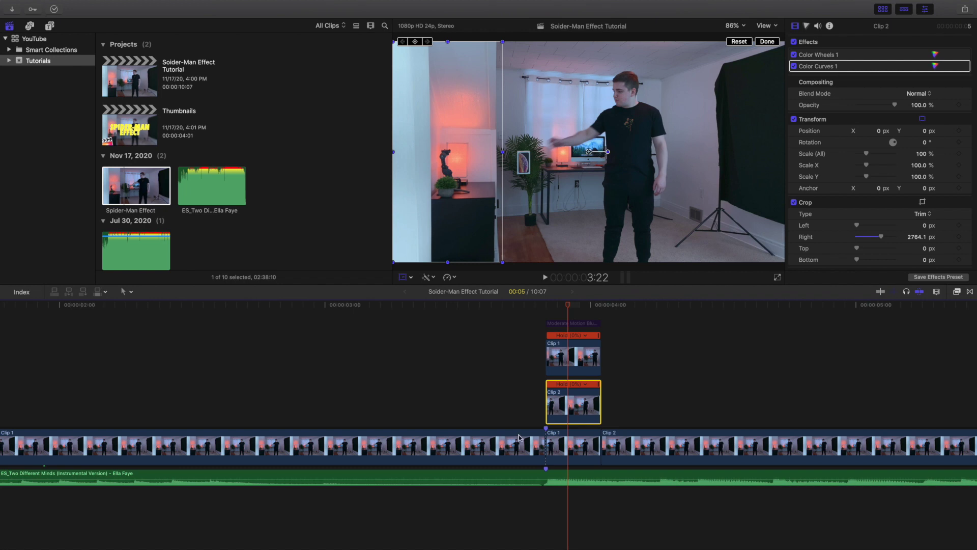
Trim the connected Clip 2 in the viewer to a right crop of 2726.5 px, just past the cabinet edge.
click(411, 277)
click(429, 299)
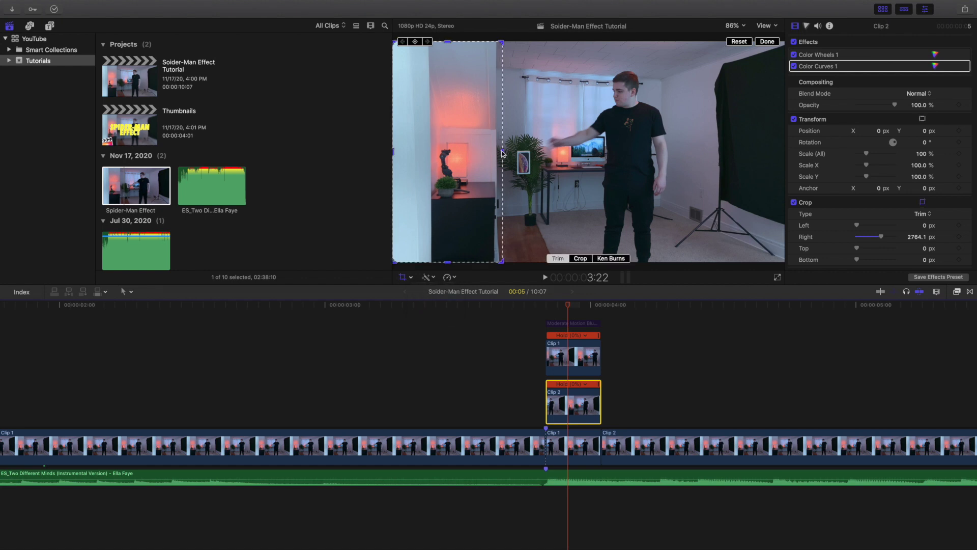
mouse_move(502, 154)
mouse_down()
mouse_move(638, 157)
mouse_move(496, 166)
mouse_move(615, 170)
mouse_move(507, 169)
mouse_up()
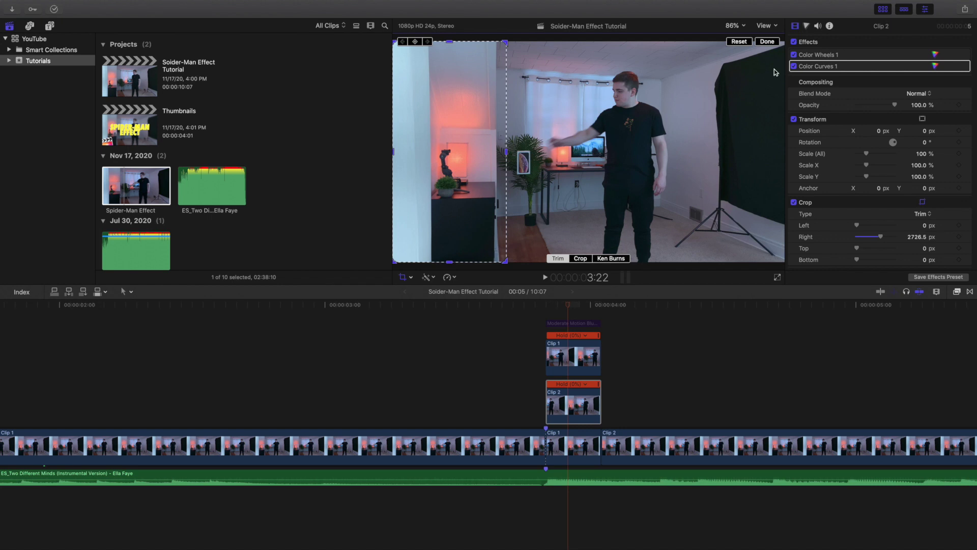
click(767, 42)
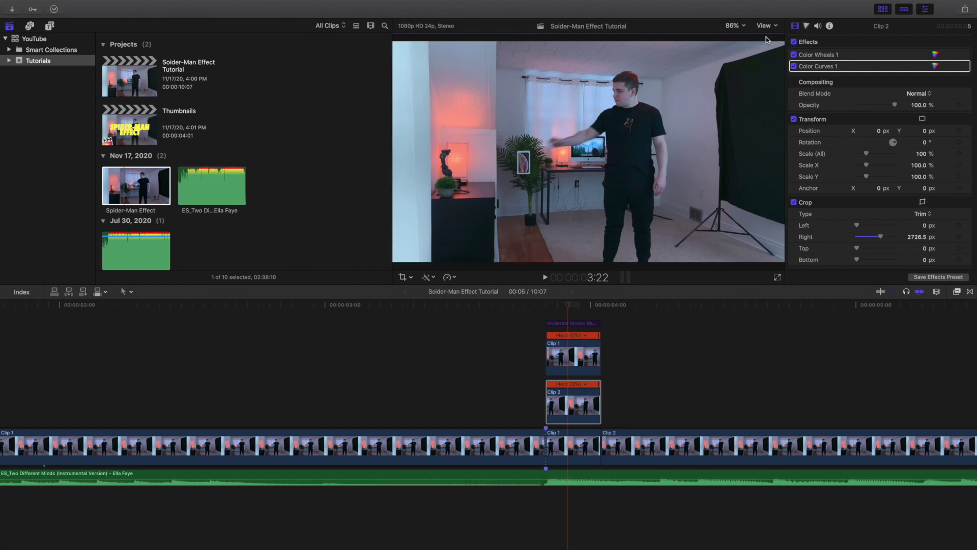
Compare the cabinet area at 3:20 with the first frame of the main Clip 2 at 4:01.
click(548, 307)
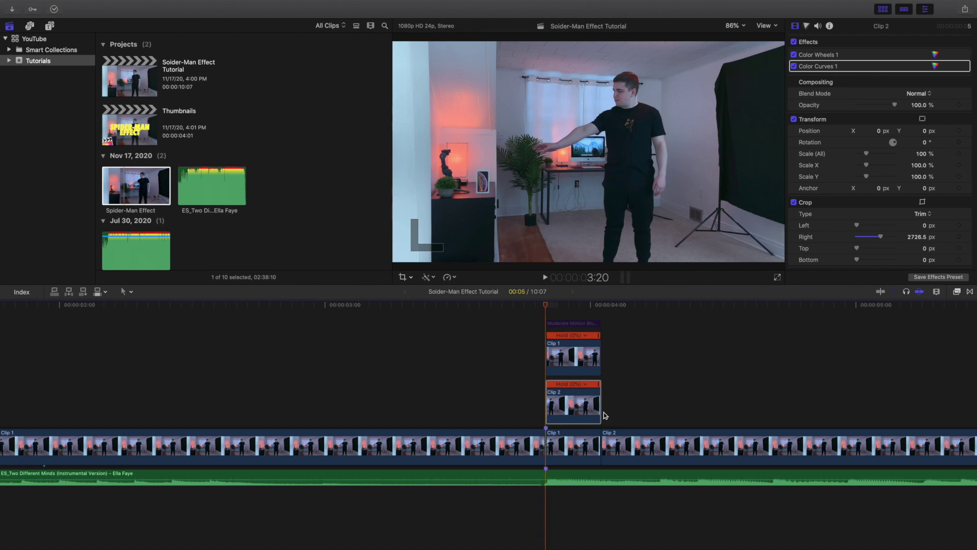
click(607, 395)
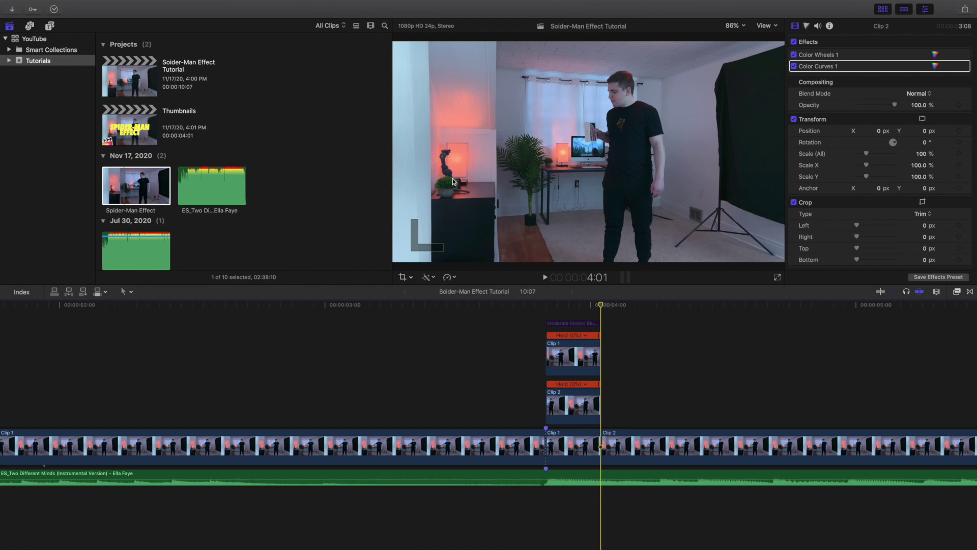
click(546, 316)
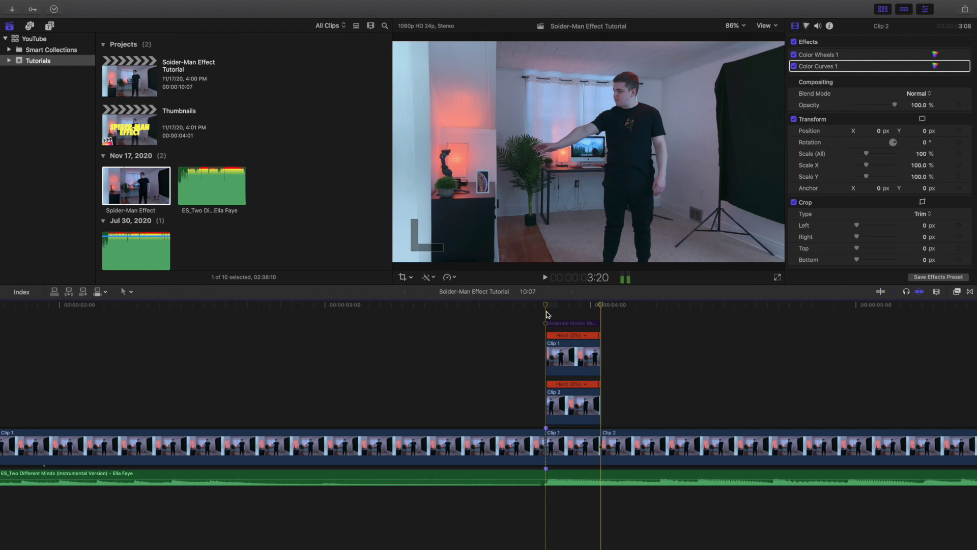
Disable the connected Clip 2, step from 3:20 to 3:23 to compare the cabinet area, and enable the clip again.
click(571, 398)
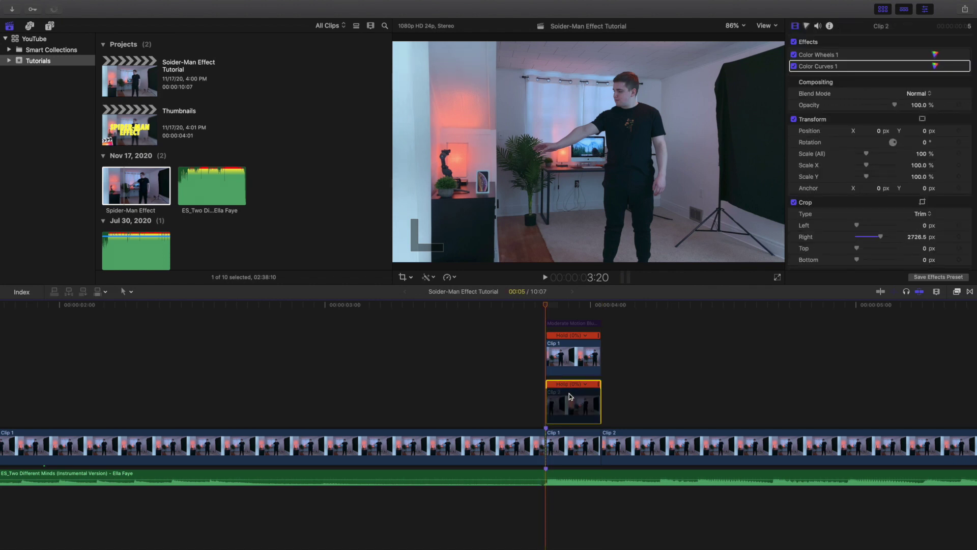
key(l)
key(l)
key(l)
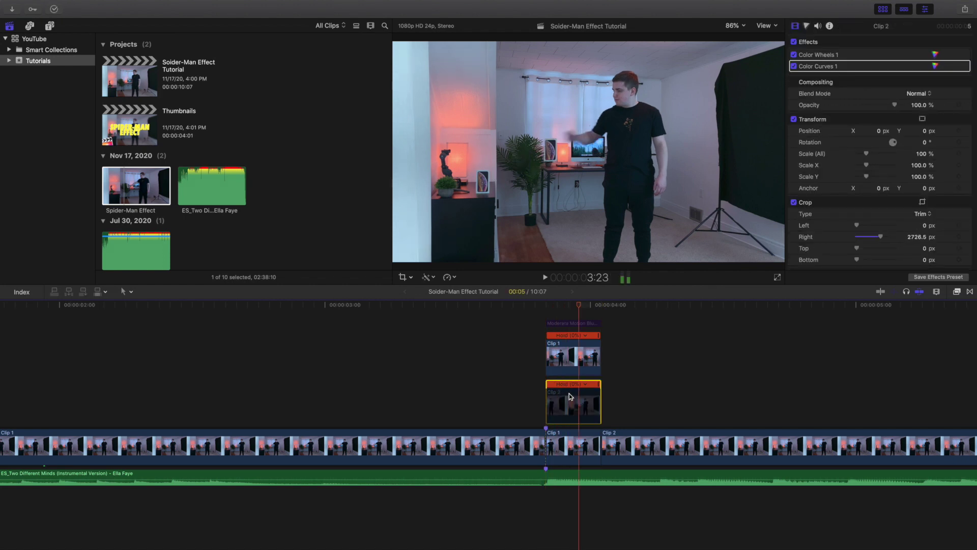
click(548, 313)
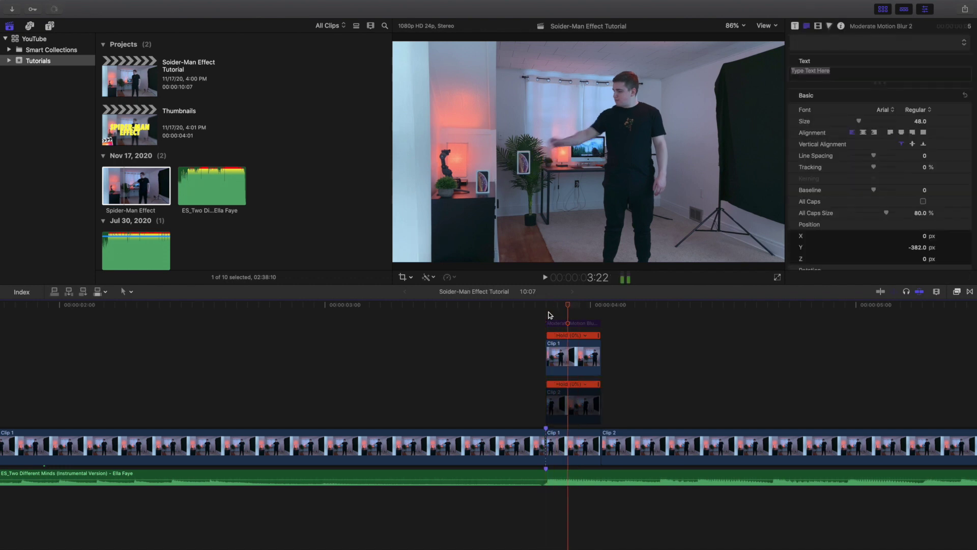
click(562, 406)
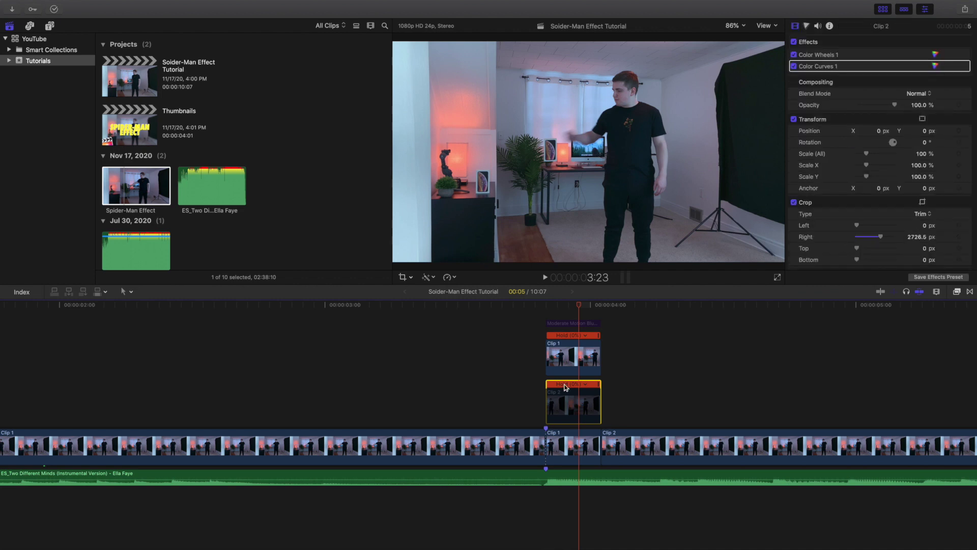
key(v)
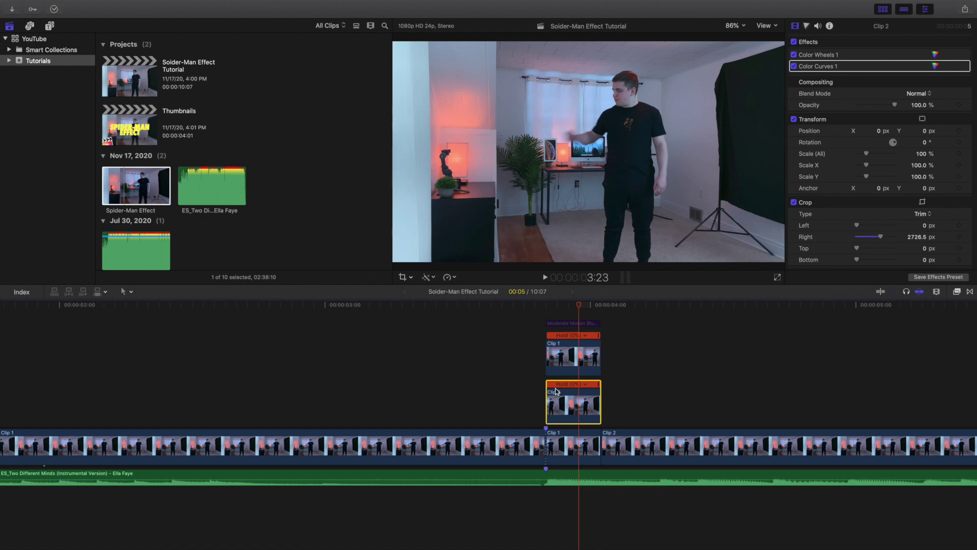
Show the crop boundary of the connected Clip 2 at 3:23 to review which area it covers, and close the crop controls.
click(402, 276)
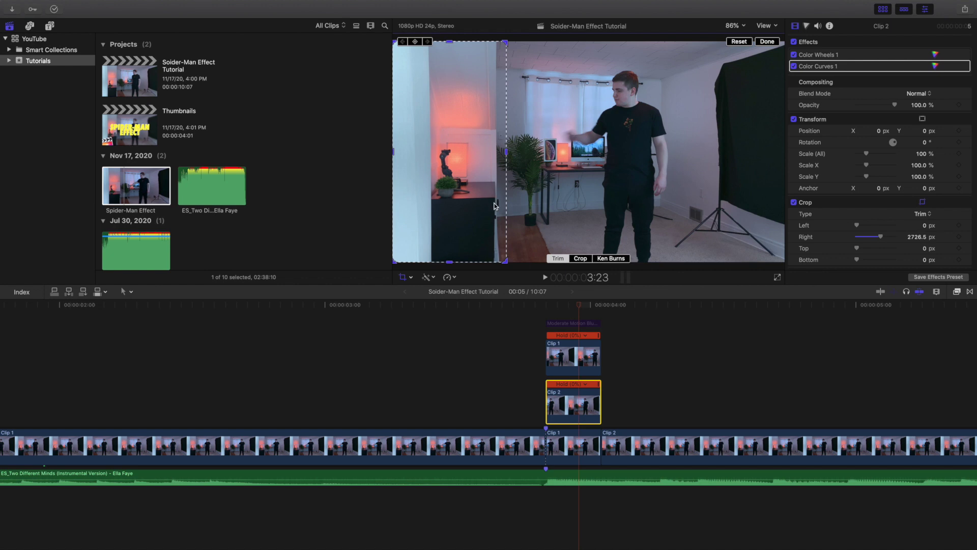
scroll(558, 361, right, 5)
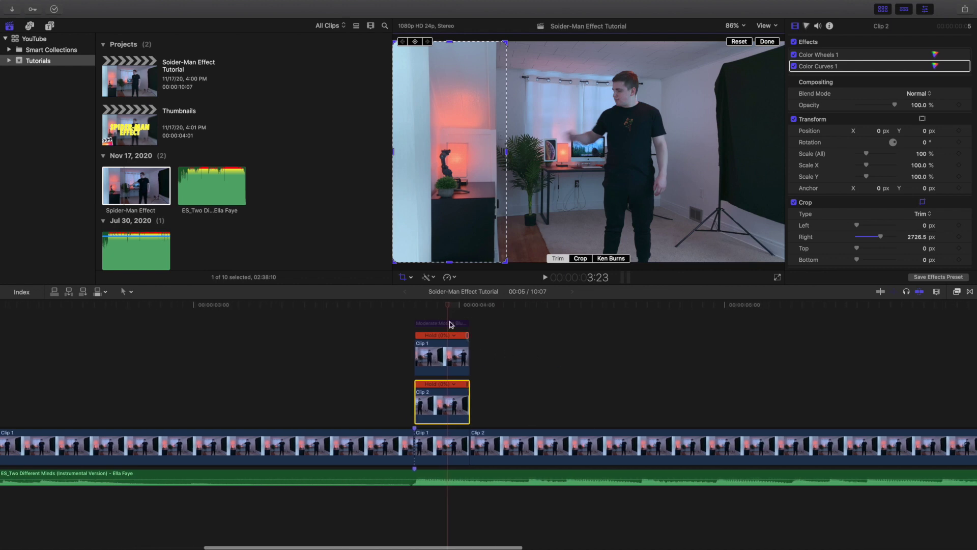
scroll(429, 324, left, 15)
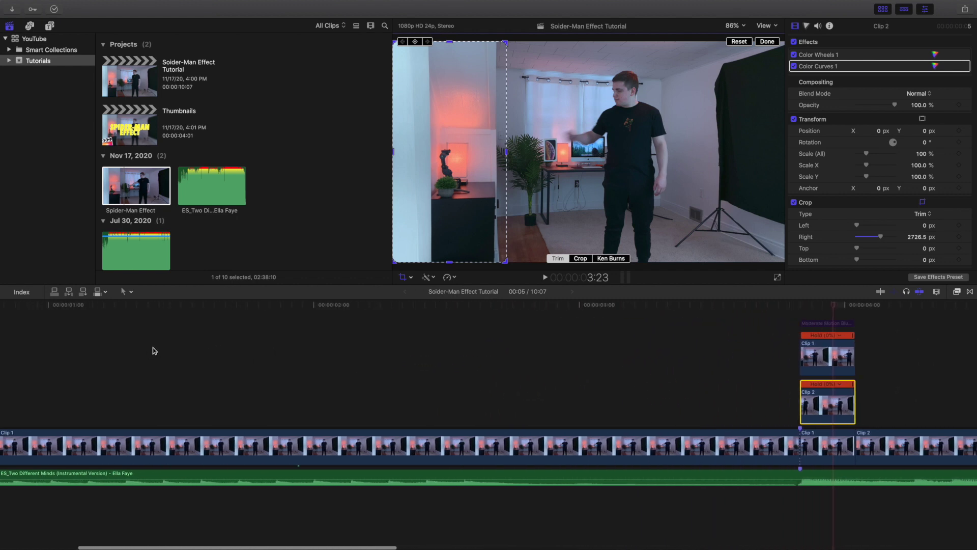
scroll(572, 331, right, 10)
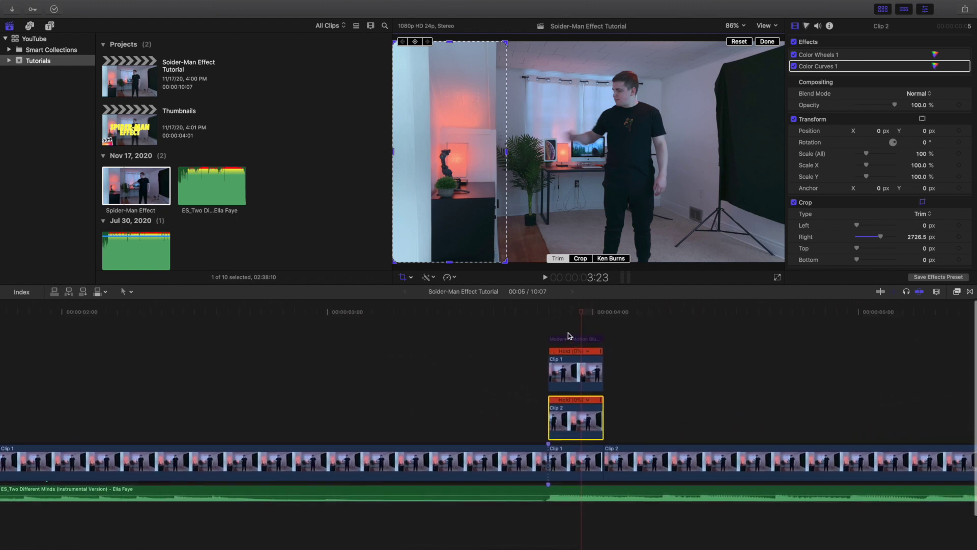
click(767, 42)
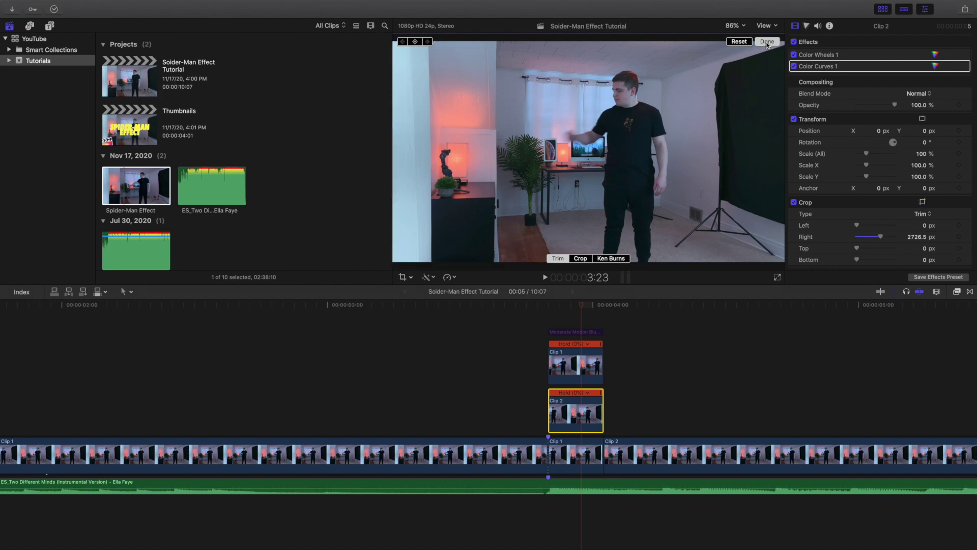
Enable the Moderate Motion Blur title above the effect section and return the playhead to 3:20.
click(559, 333)
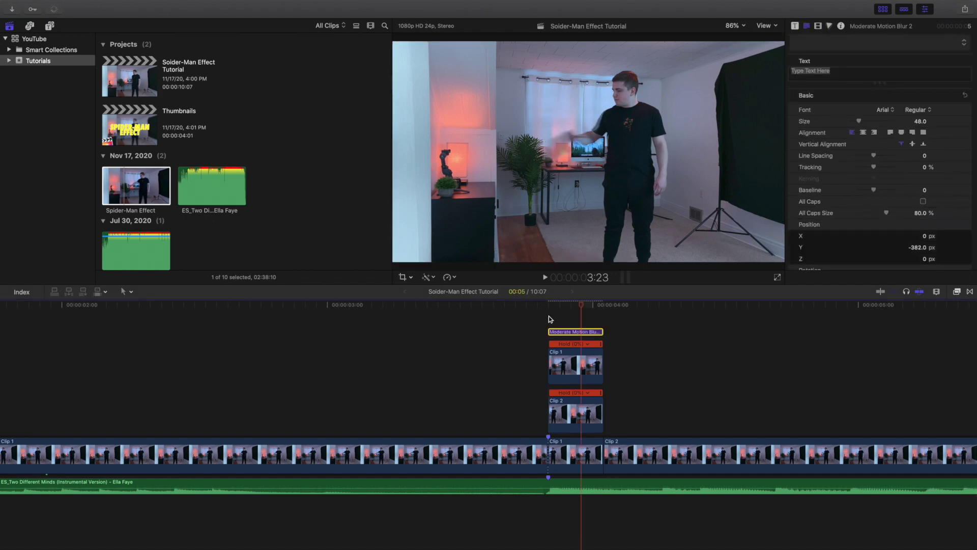
click(550, 319)
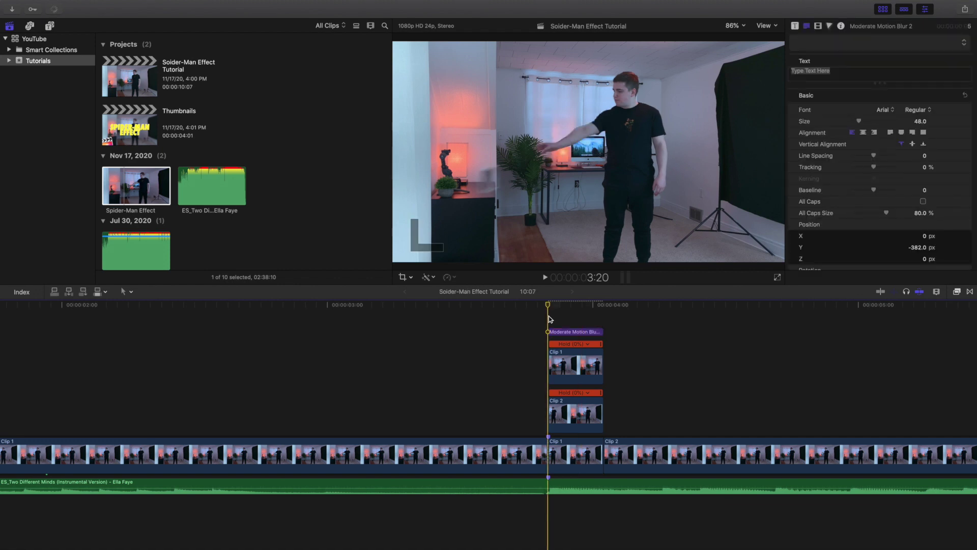
Advance frame by frame from 3:20 to 3:23 to examine the moving object with the Moderate Motion Blur title enabled.
key(Right)
key(Right)
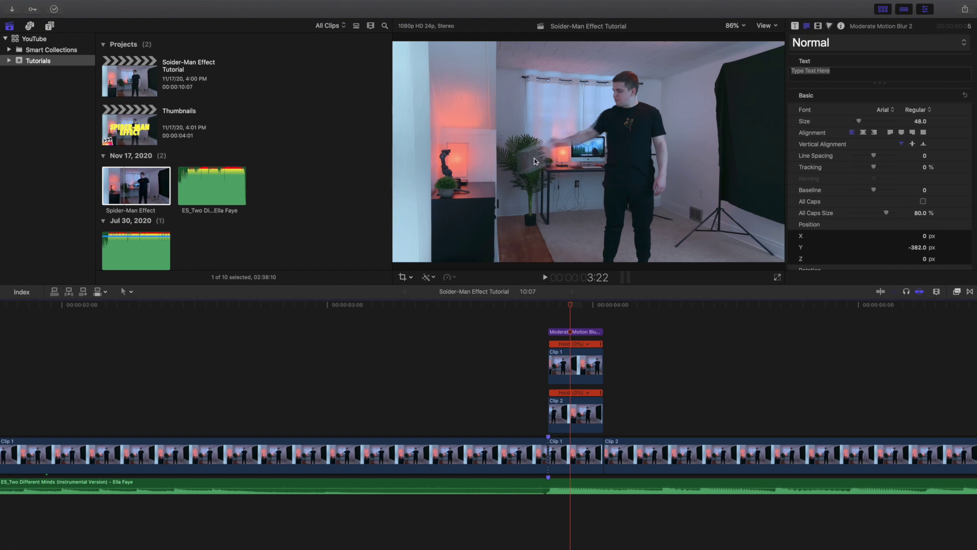
key(Right)
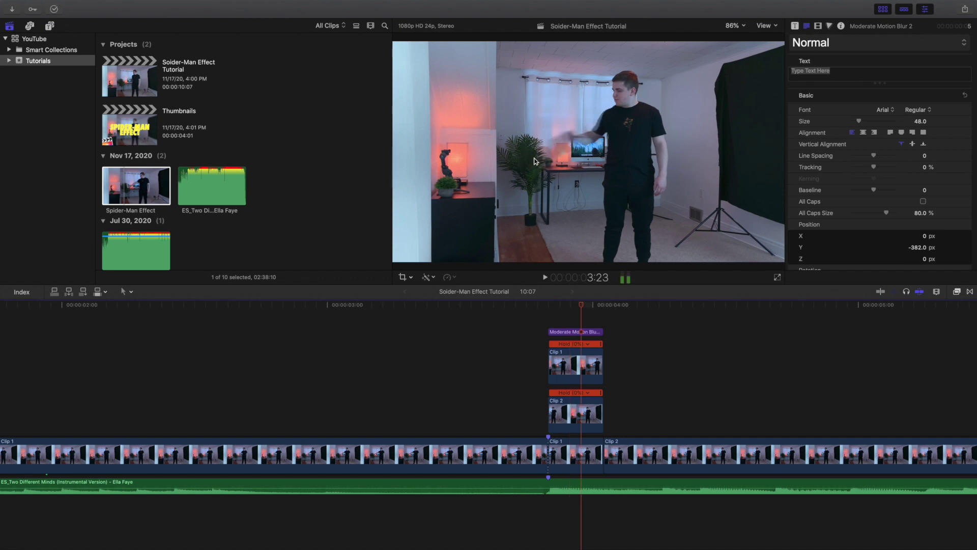
Disable the Moderate Motion Blur title, step from 3:20 to 3:23 to compare the unblurred motion, and enable the title again.
click(562, 334)
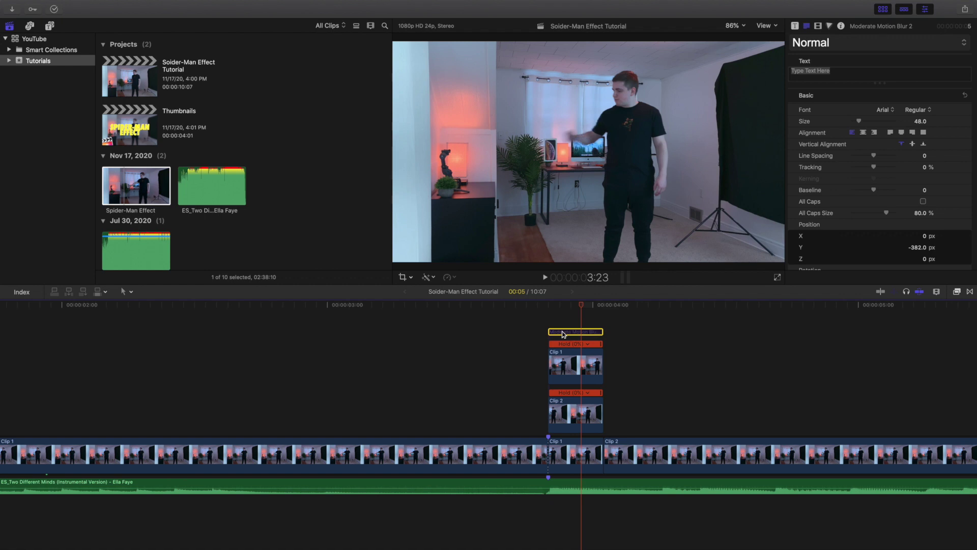
click(549, 320)
key(Right)
key(Right)
key(Right)
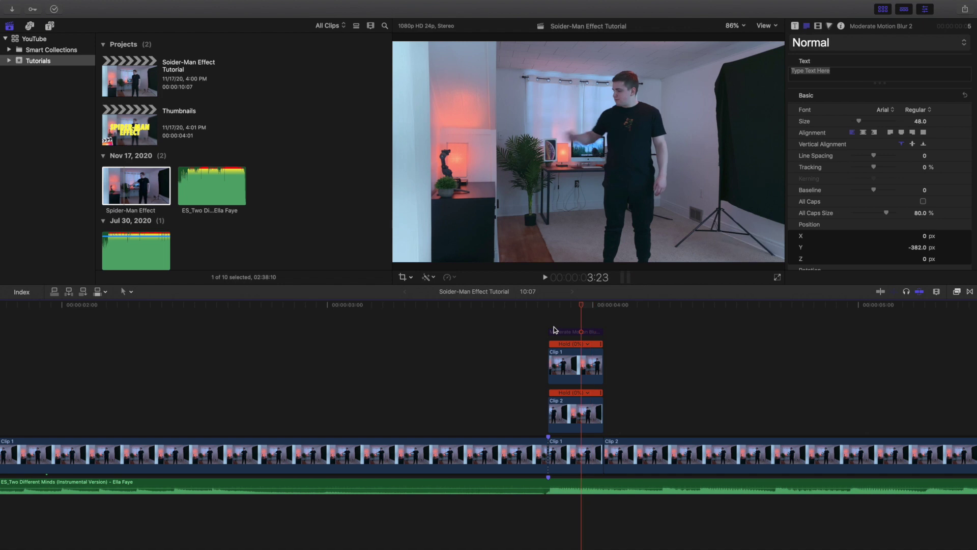
click(558, 332)
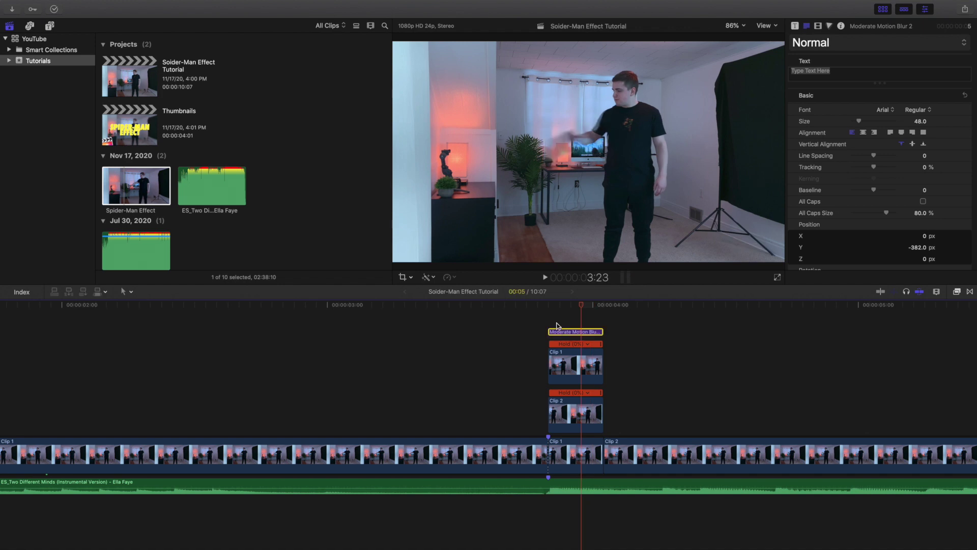
key(Left)
key(Left)
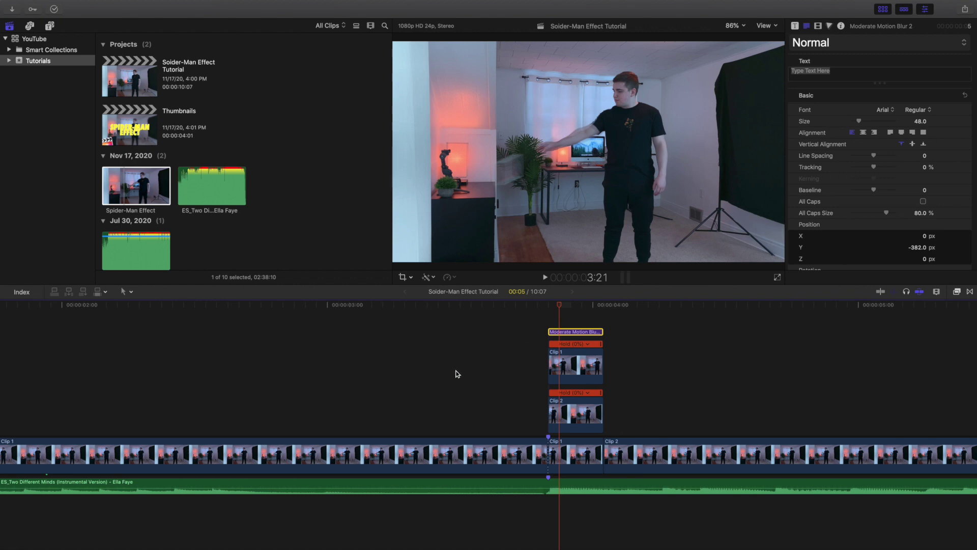
scroll(439, 388, left, 5)
scroll(439, 391, left, 1)
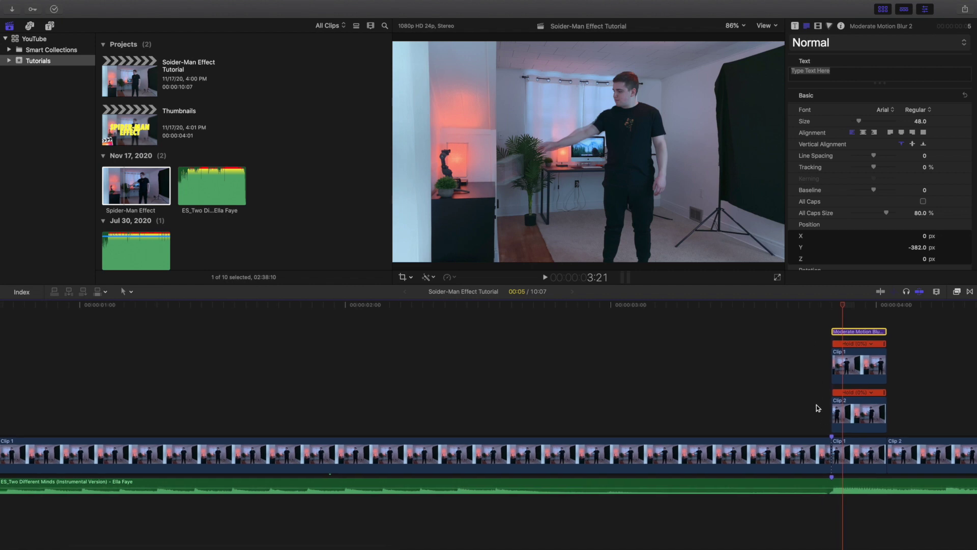
scroll(827, 413, right, 10)
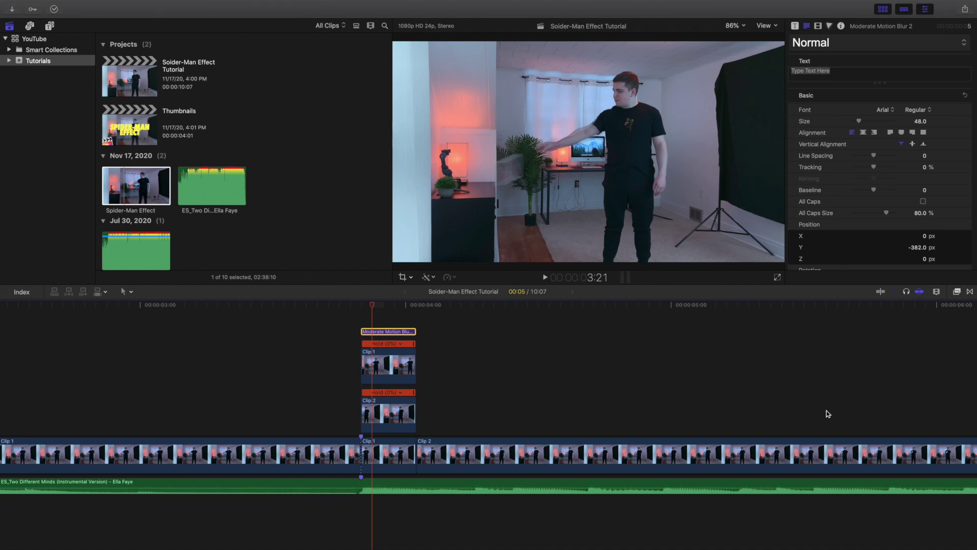
scroll(521, 473, left, 15)
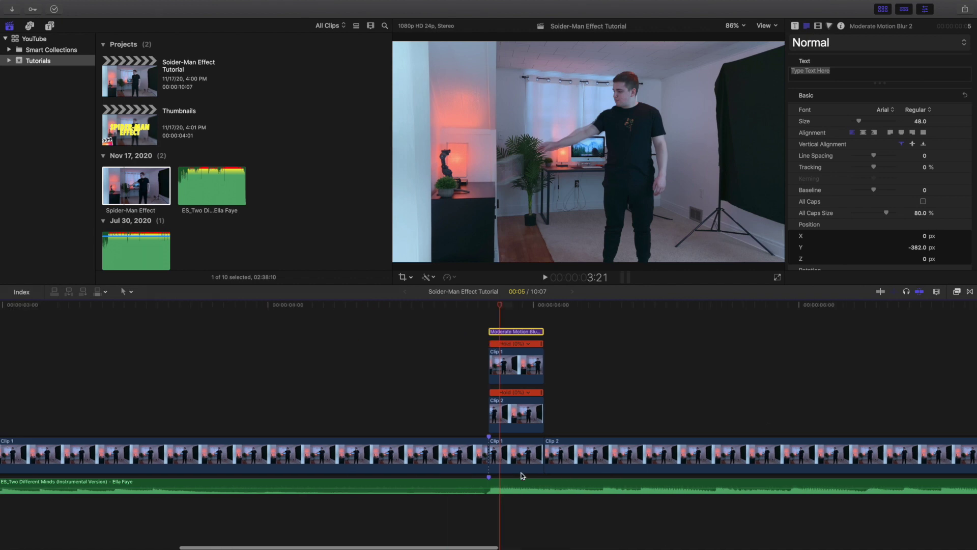
Return to the project start, then review the complete layered effect frame by frame from 3:20 to 3:23.
click(596, 411)
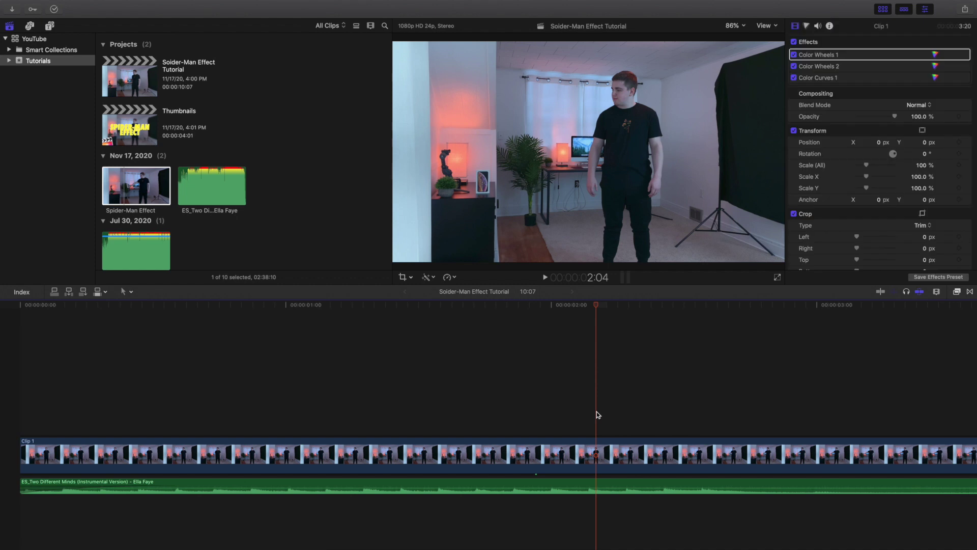
key(super+minus)
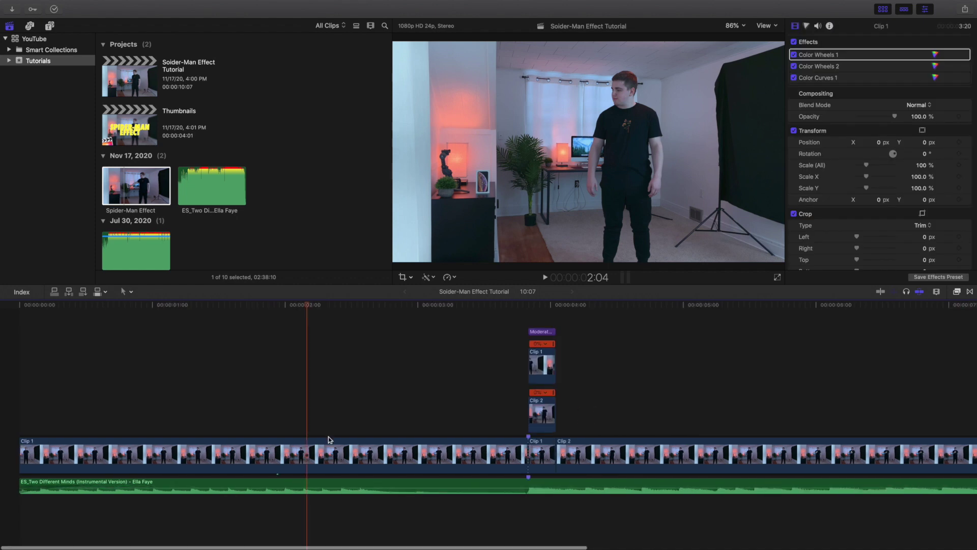
key(Home)
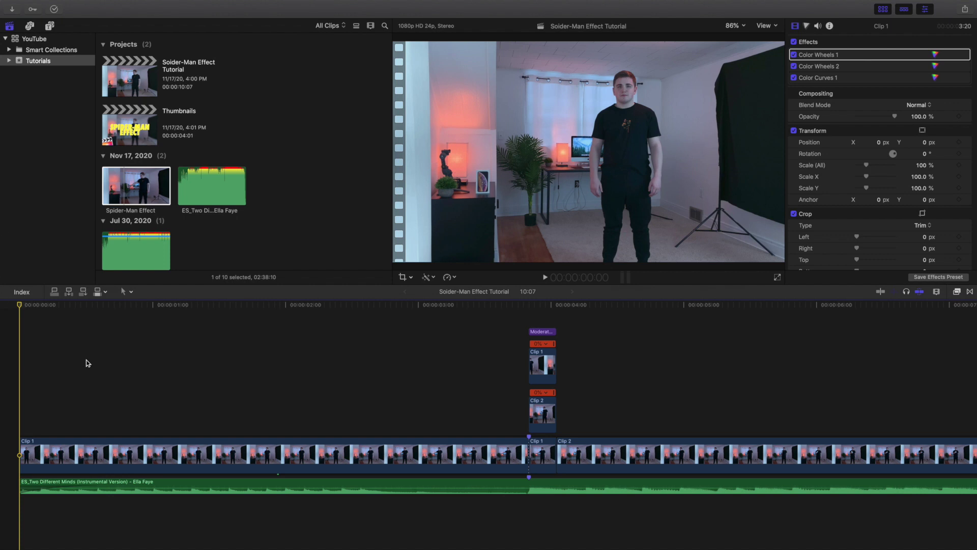
click(526, 315)
click(535, 332)
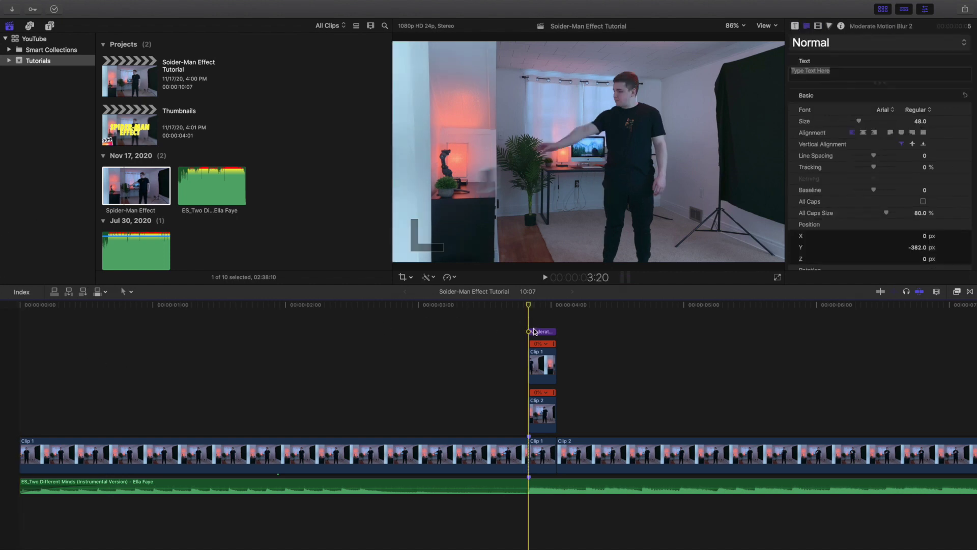
key(Right)
key(Right)
key(Right)
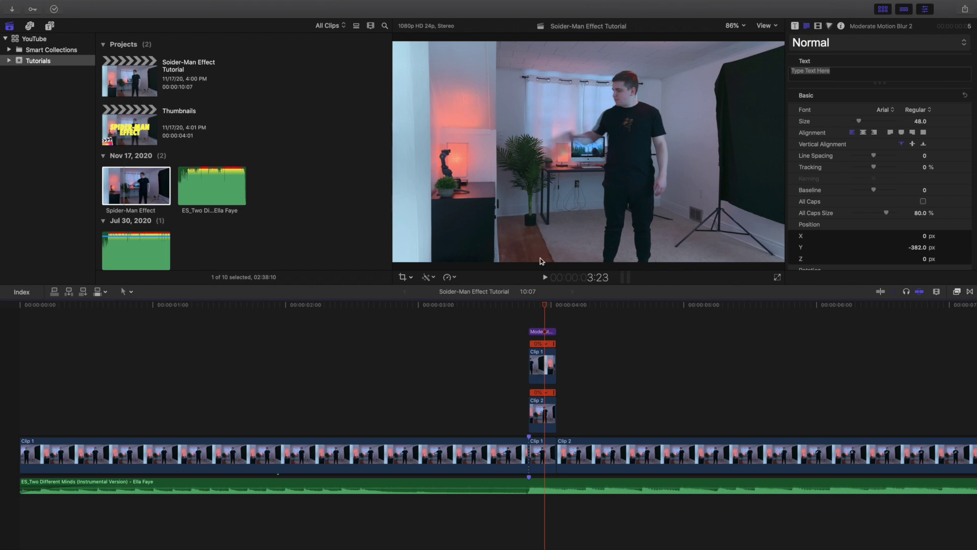
Disable the motion blur title and both connected clips, play the plain cut from 3:20 to 4:01, and enable all three again.
click(545, 407)
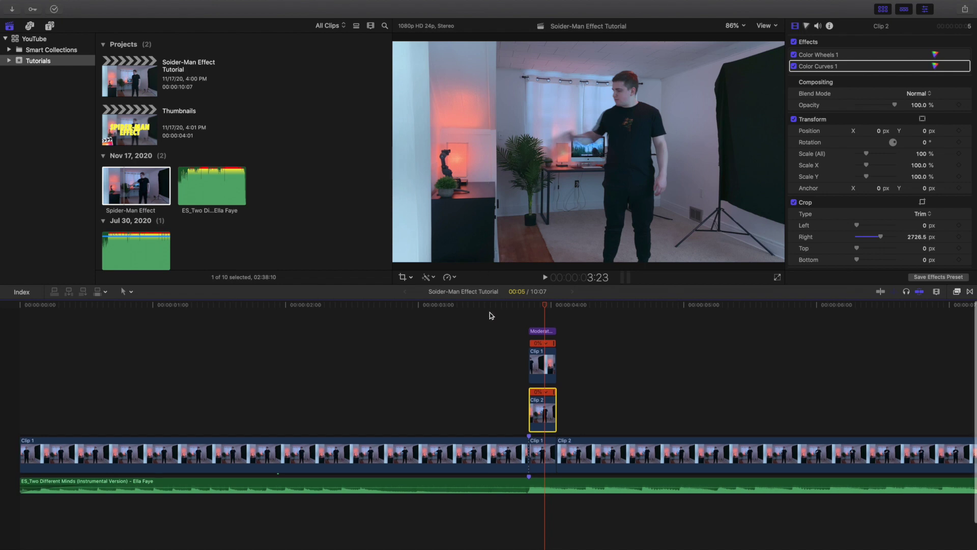
click(532, 317)
drag(532, 317, 546, 415)
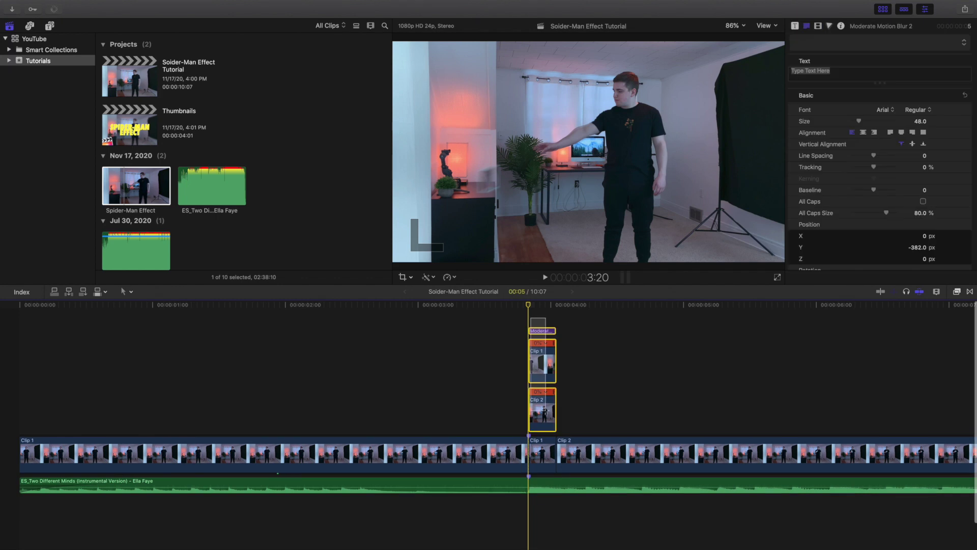
click(531, 329)
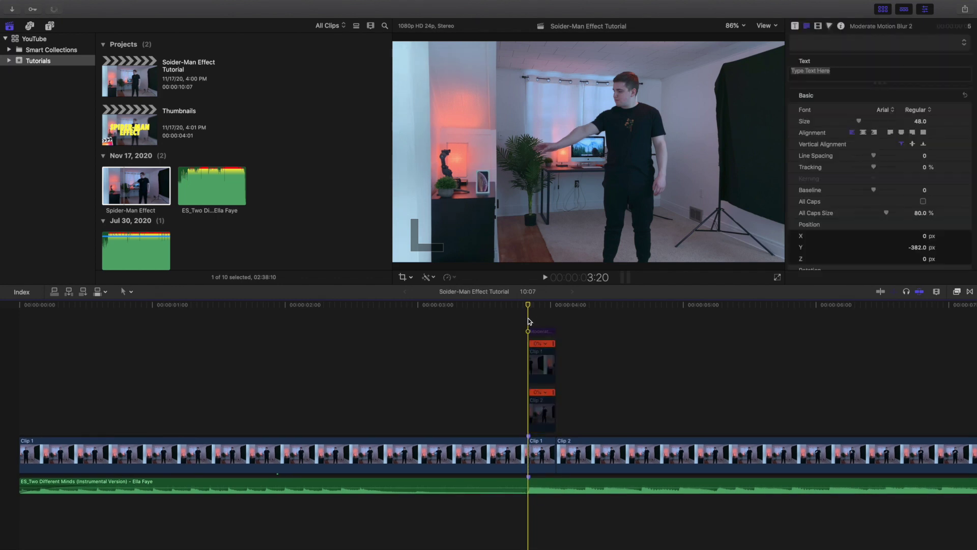
key(space)
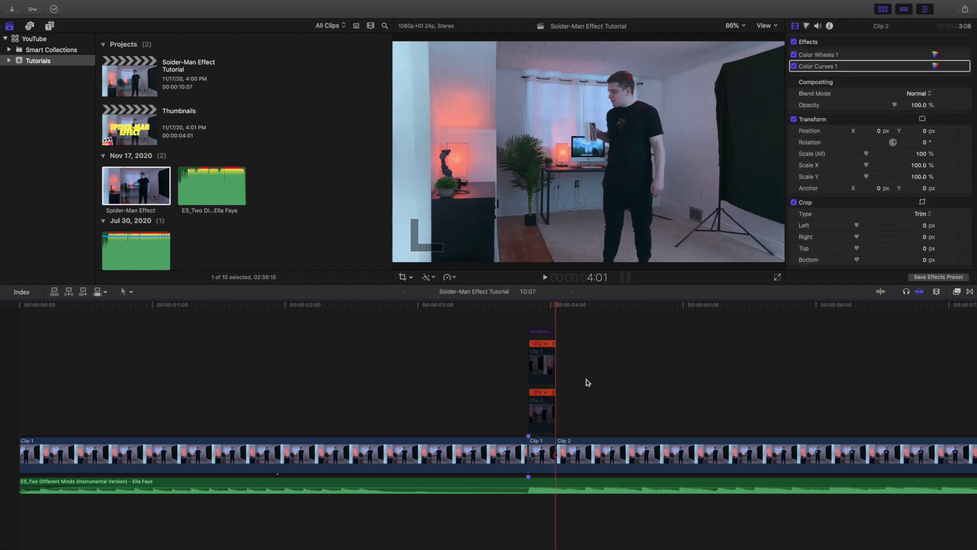
scroll(588, 377, right, 6)
scroll(388, 362, left, 6)
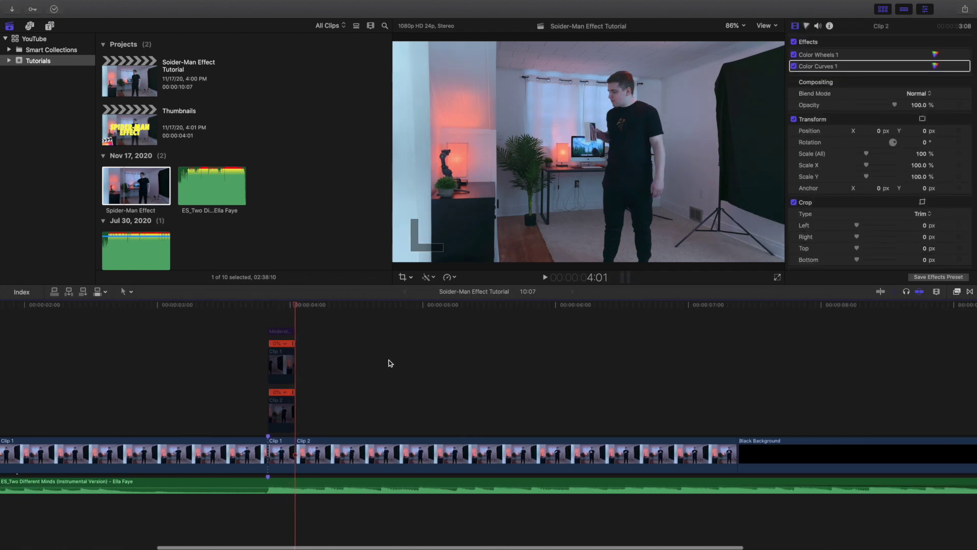
drag(433, 314, 429, 416)
click(434, 319)
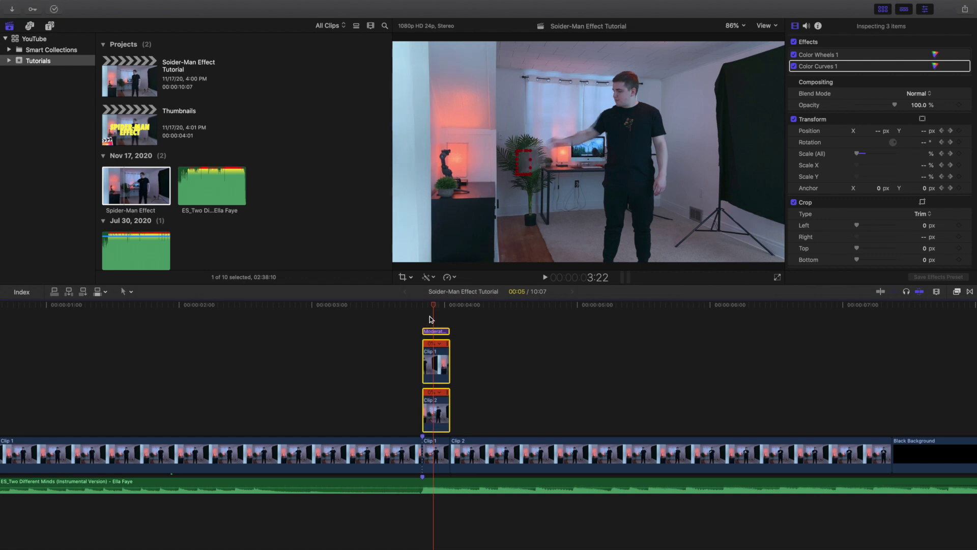
Combine the motion blur title, both connected clips and the short main Clip 1 section into a compound clip in the Tutorials event.
drag(429, 312, 439, 472)
right_click(435, 350)
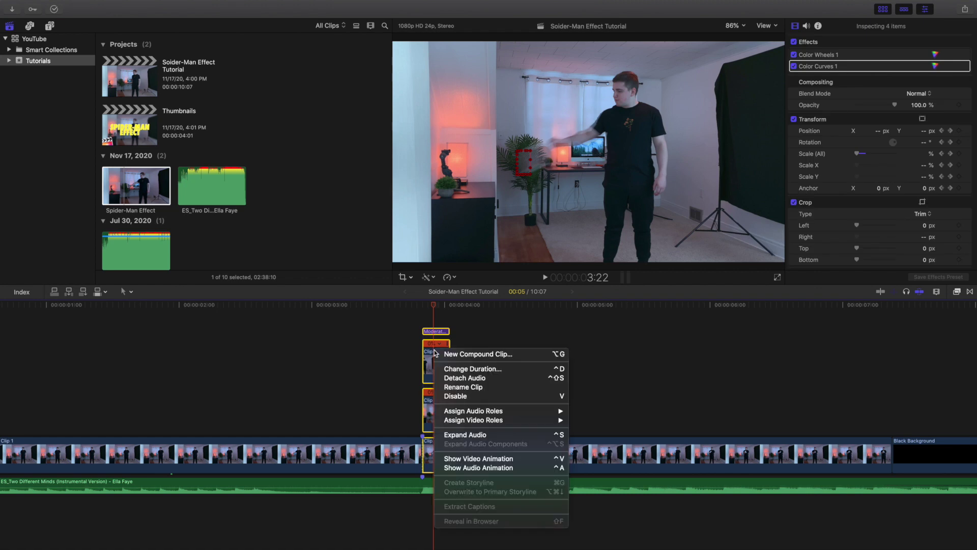
click(444, 354)
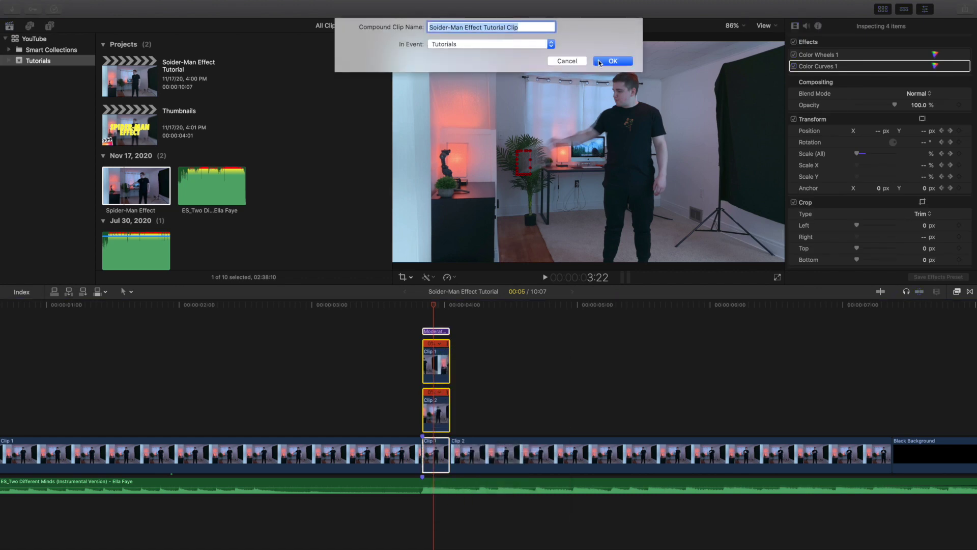
key(Return)
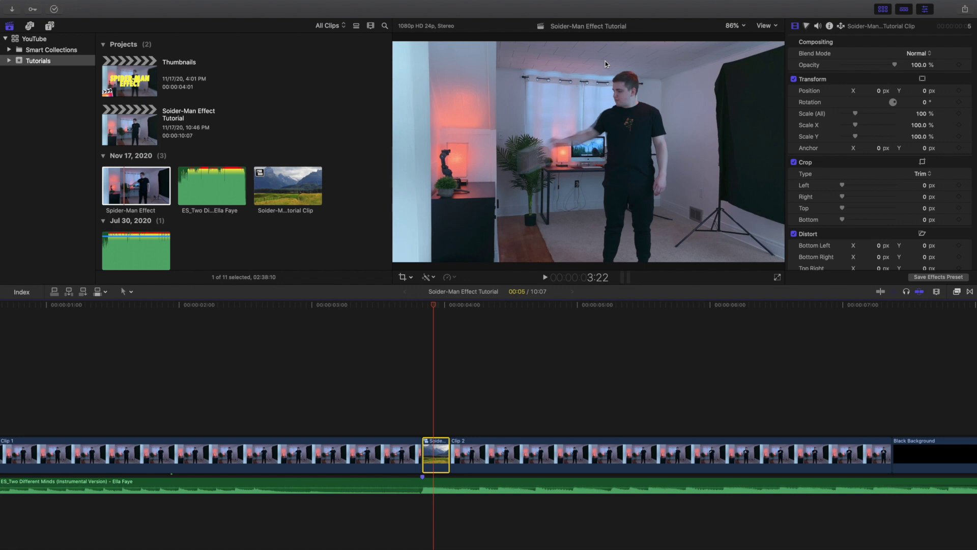
Speed up the new compound clip with the Fast 2x retime preset.
click(455, 277)
click(455, 277)
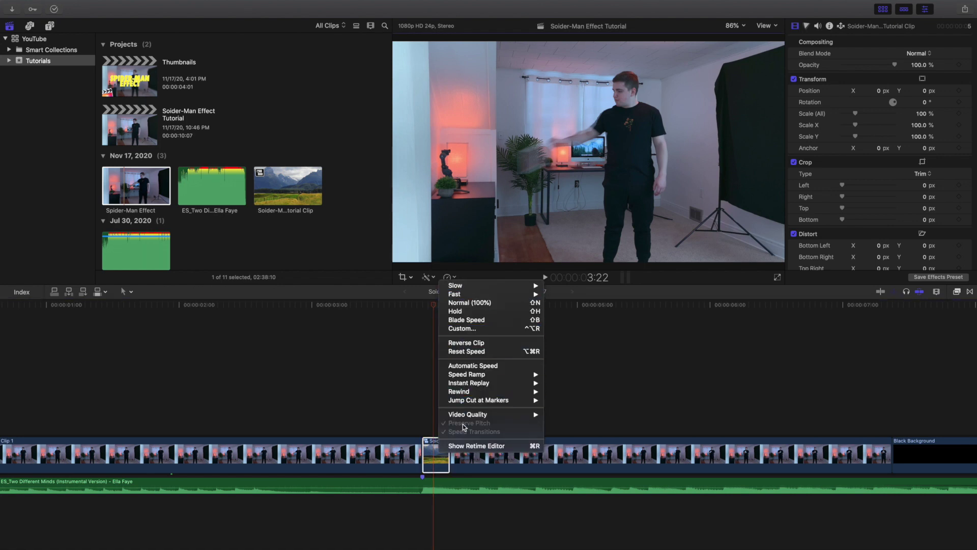
mouse_move(503, 295)
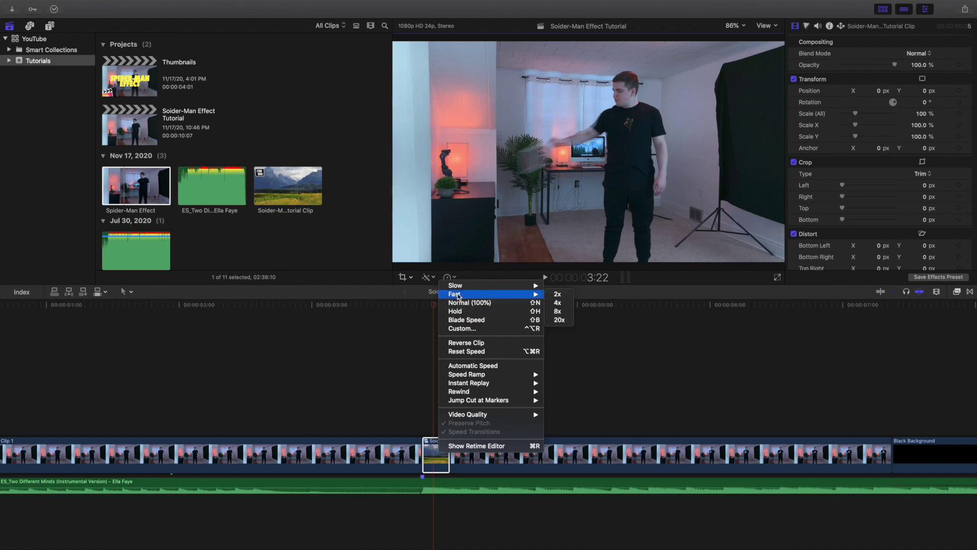
click(559, 295)
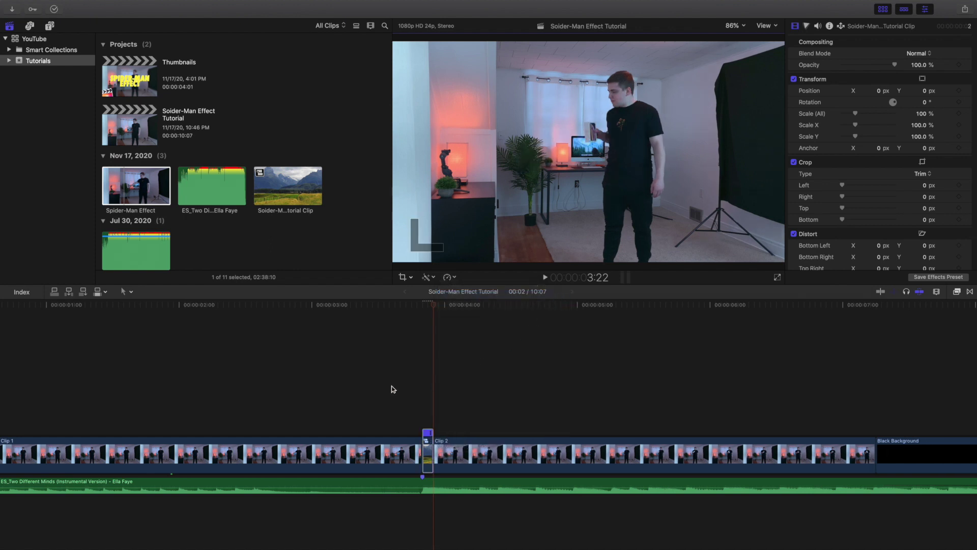
Trim the end of the music track to line up with the end of the Black Background clip.
scroll(384, 401, left, 5)
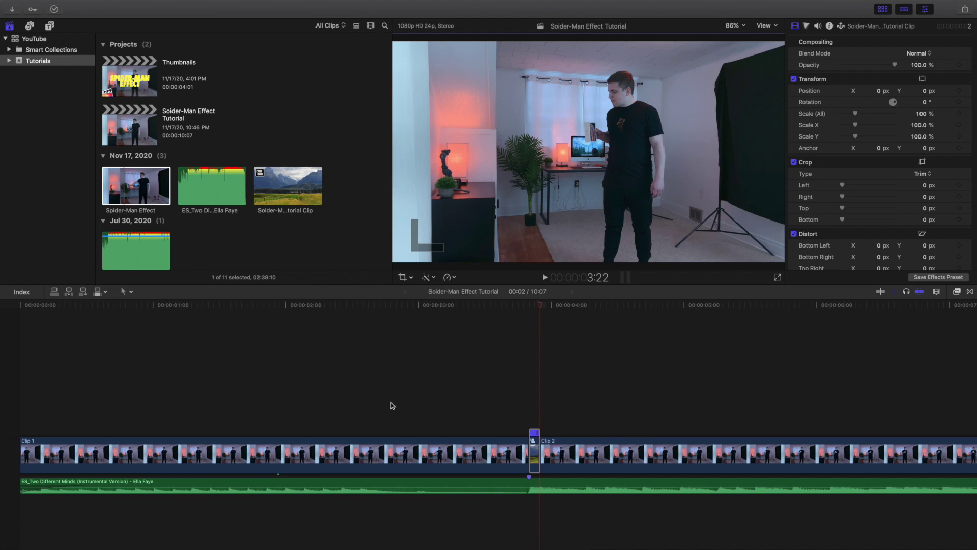
click(6, 382)
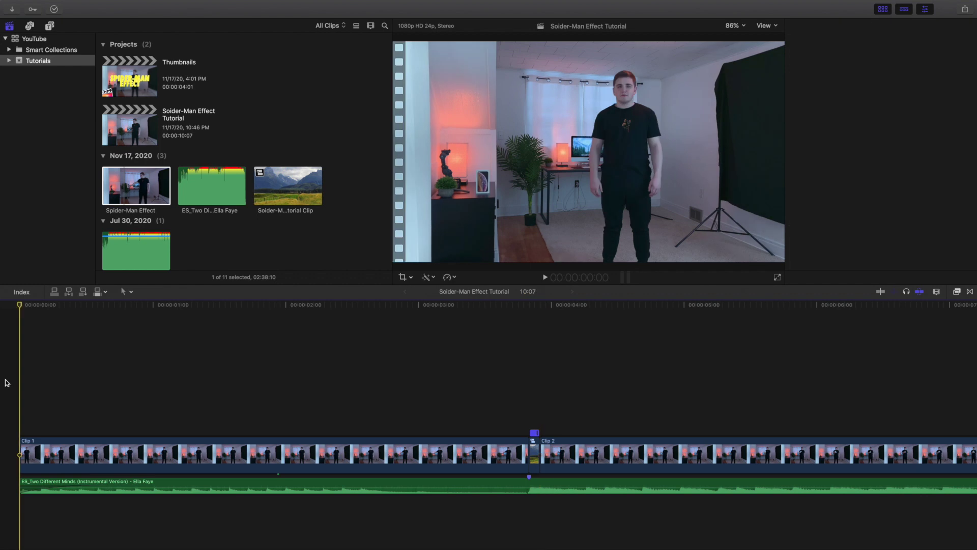
key(super+minus)
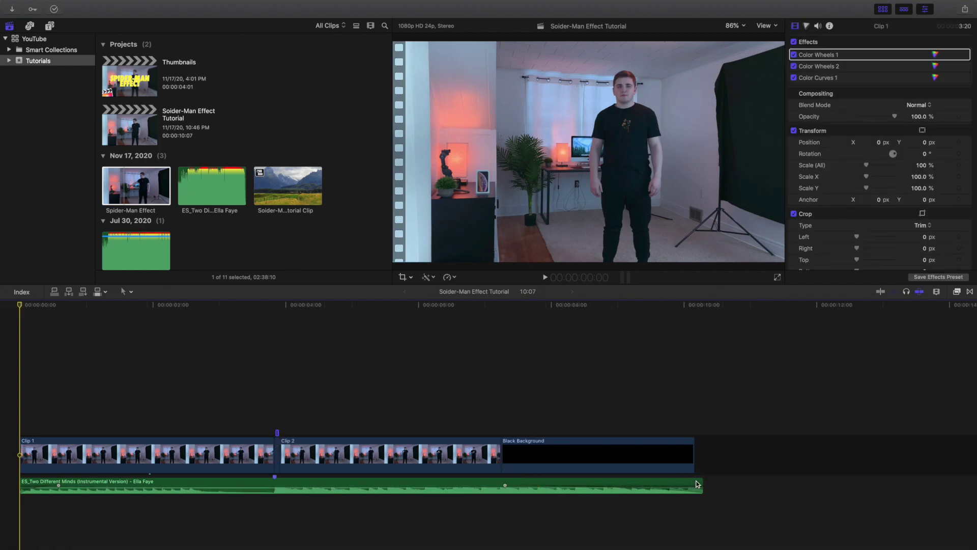
drag(697, 483, 693, 485)
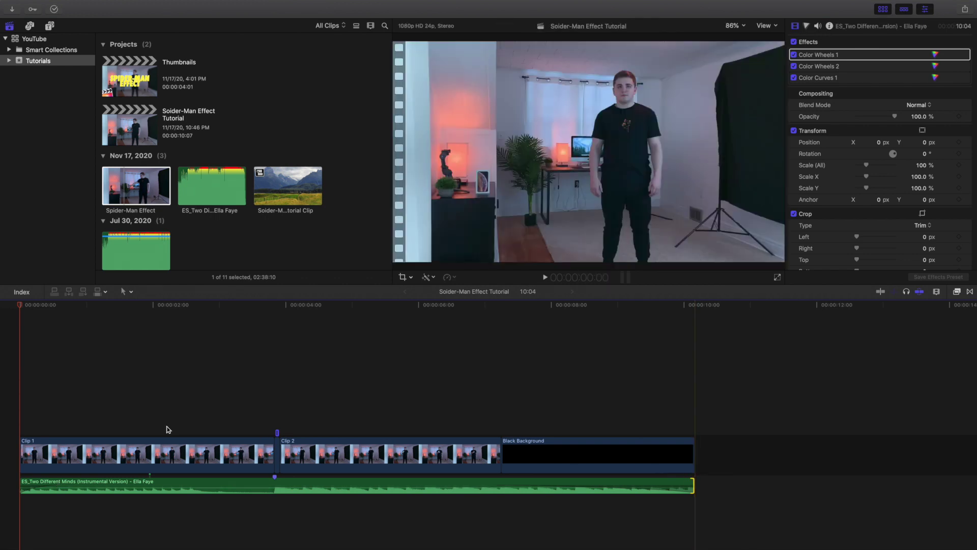
Play the finished sequence from the beginning through the effect, stopping in the Black Background at 7:14.
click(15, 392)
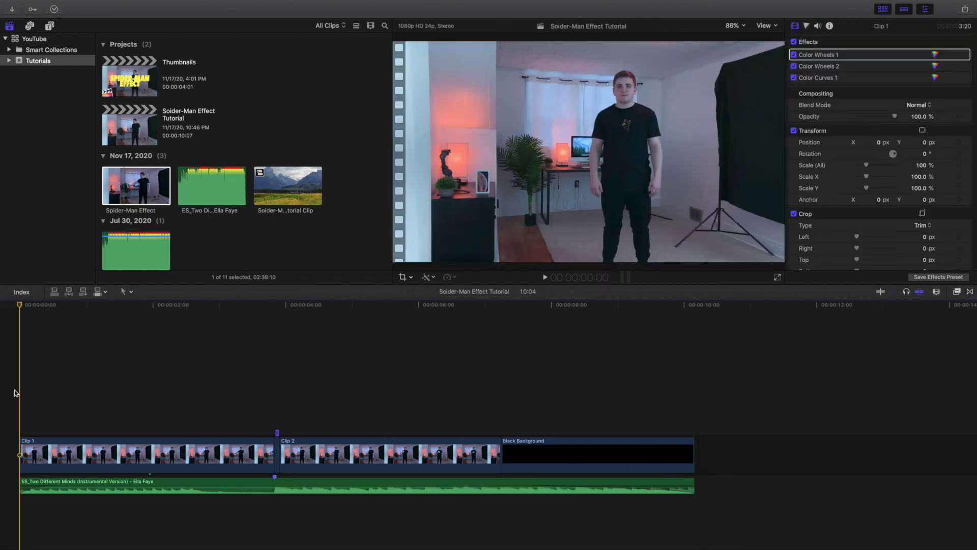
key(space)
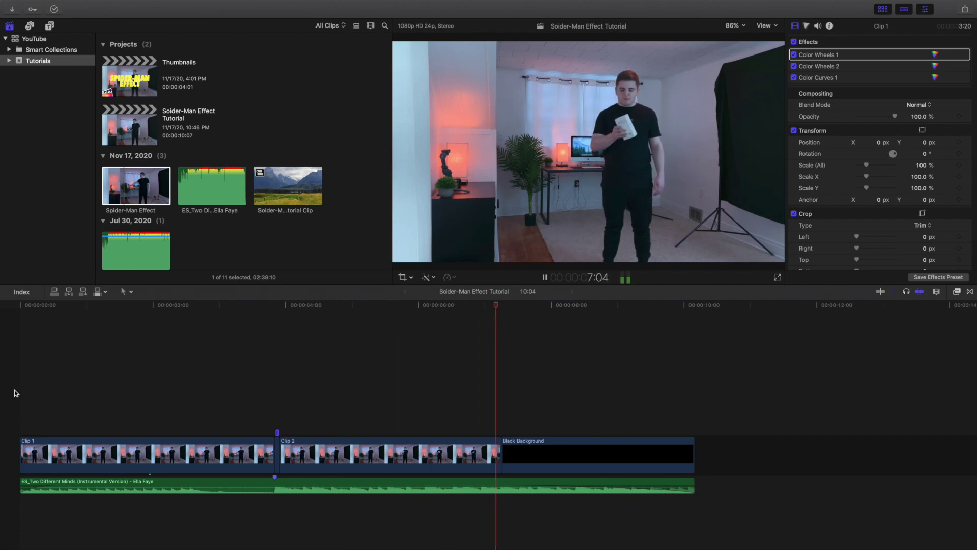
key(space)
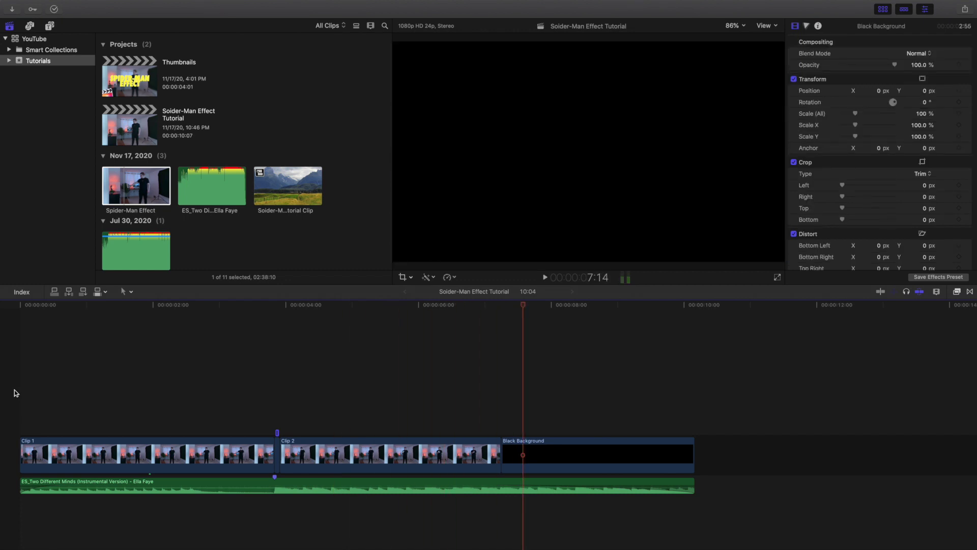